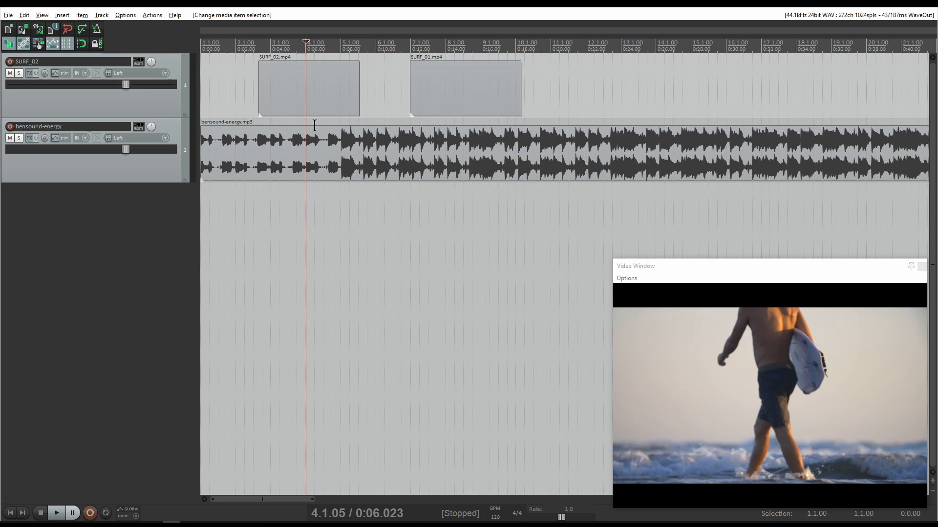
Nudge the SURF_02.mp4 clip slightly earlier and the SURF_01.mp4 clip slightly later on the video track.
{"action": "left_click", "coordinate": [139, 110]}
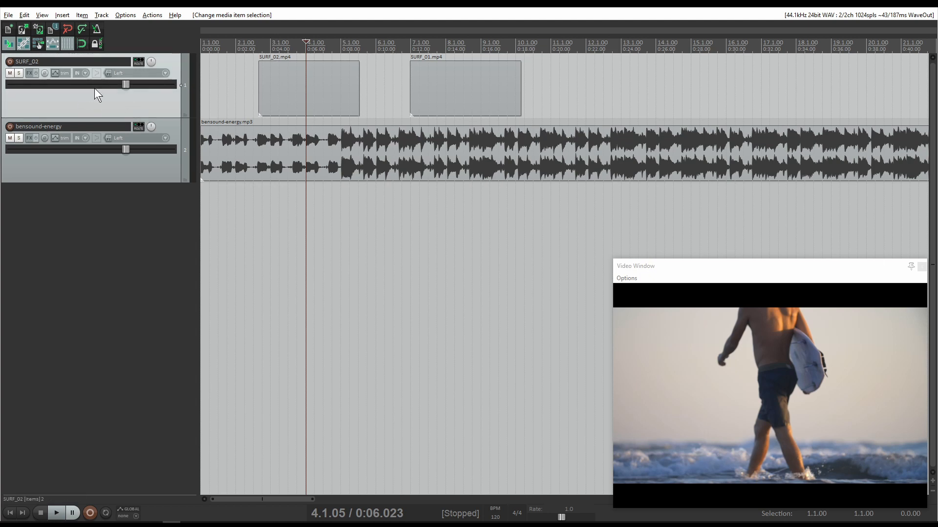
{"action": "left_click_drag", "start_coordinate": [312, 98], "coordinate": [317, 99]}
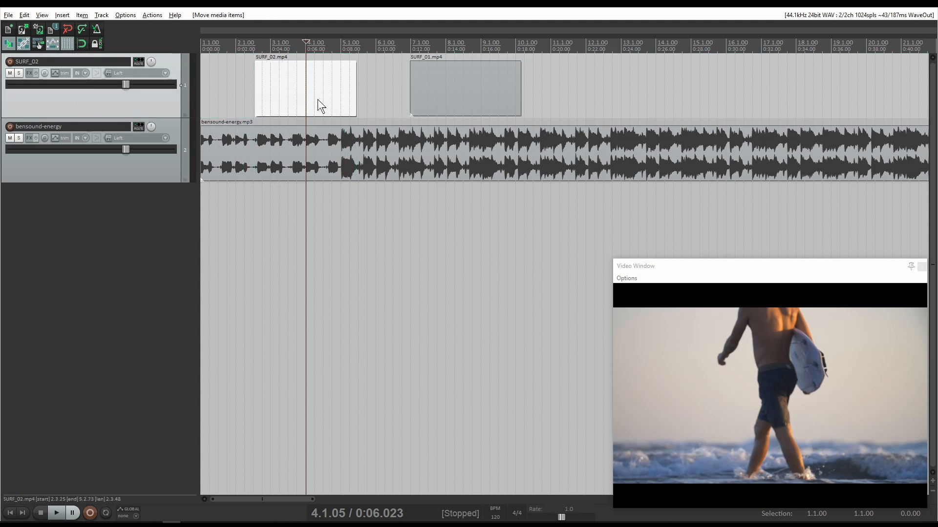
{"action": "left_click_drag", "start_coordinate": [459, 91], "coordinate": [467, 93]}
{"action": "mouse_move", "coordinate": [317, 87]}
{"action": "left_mouse_down"}
{"action": "mouse_move", "coordinate": [329, 90]}
{"action": "mouse_move", "coordinate": [304, 90]}
{"action": "left_mouse_up"}
{"action": "left_click", "coordinate": [455, 56]}
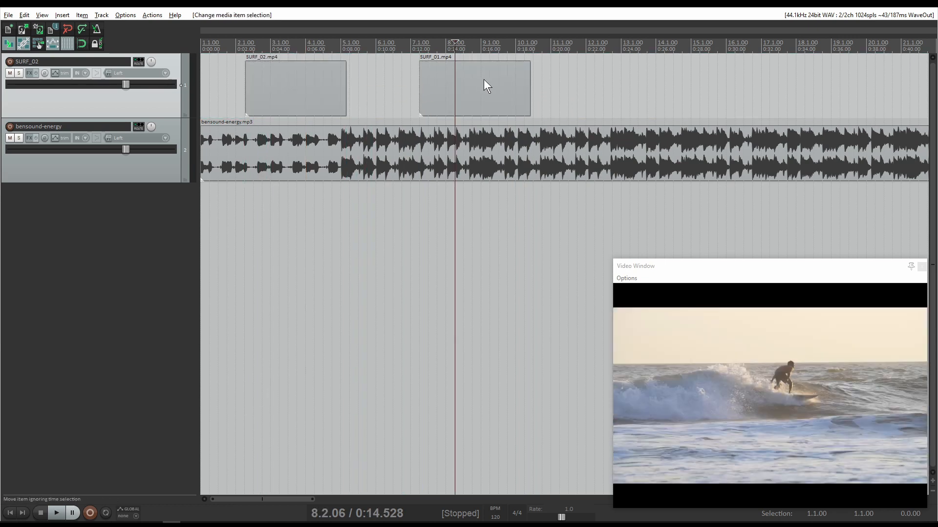
Move the SURF_01.mp4 clip to start at about 0:21 and the SURF_02.mp4 clip to start at about 0:12.
{"action": "left_click_drag", "start_coordinate": [482, 85], "coordinate": [637, 97]}
{"action": "left_click", "coordinate": [162, 162]}
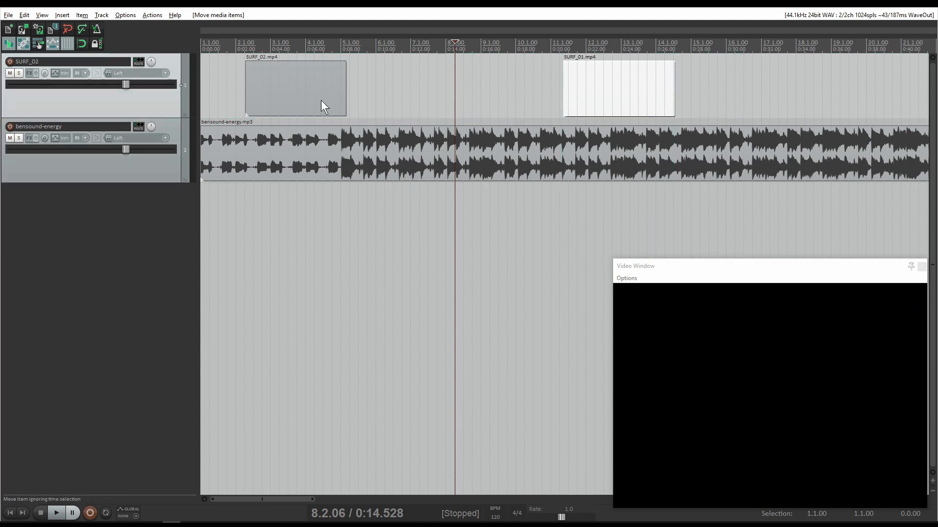
{"action": "left_click_drag", "start_coordinate": [323, 105], "coordinate": [499, 98]}
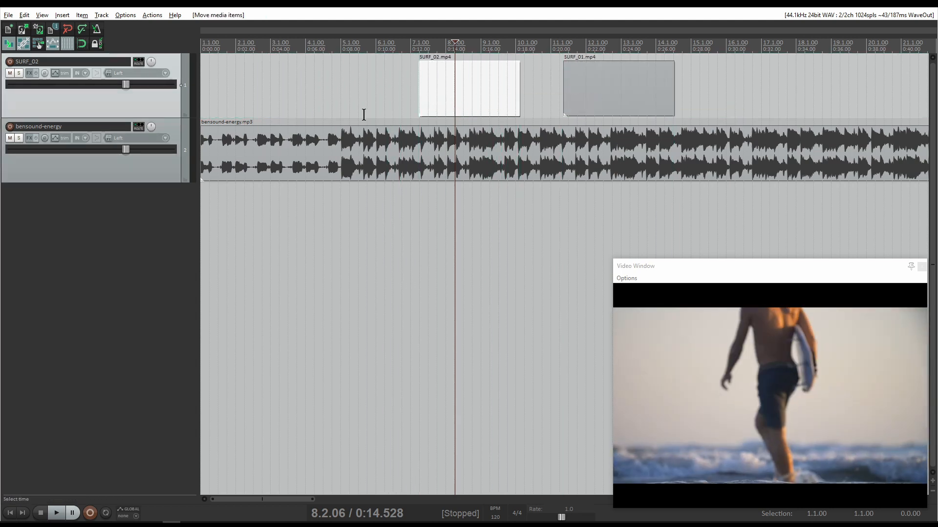
Listen to the bensound-energy track soloed from about 0:03.7, and clear its solo once playback is stopped.
{"action": "left_click", "coordinate": [20, 139]}
{"action": "left_click", "coordinate": [265, 100]}
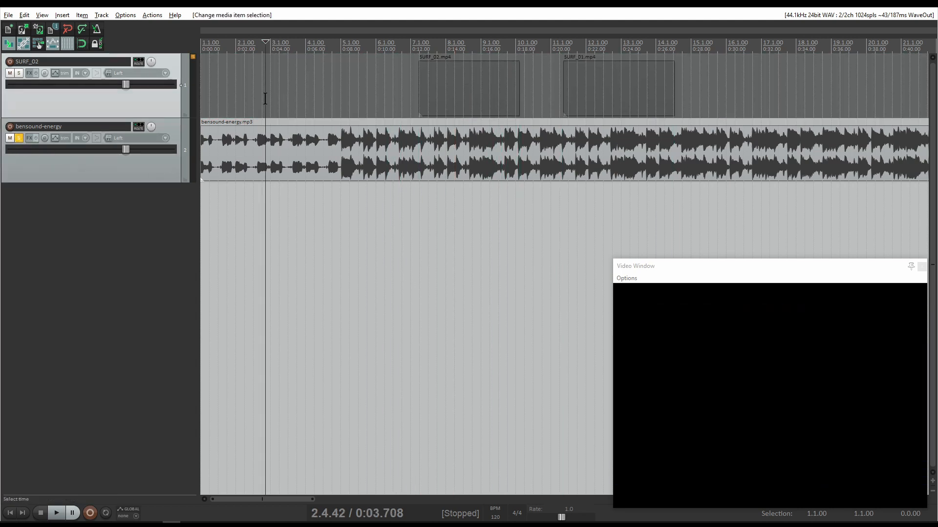
{"action": "key", "text": "space"}
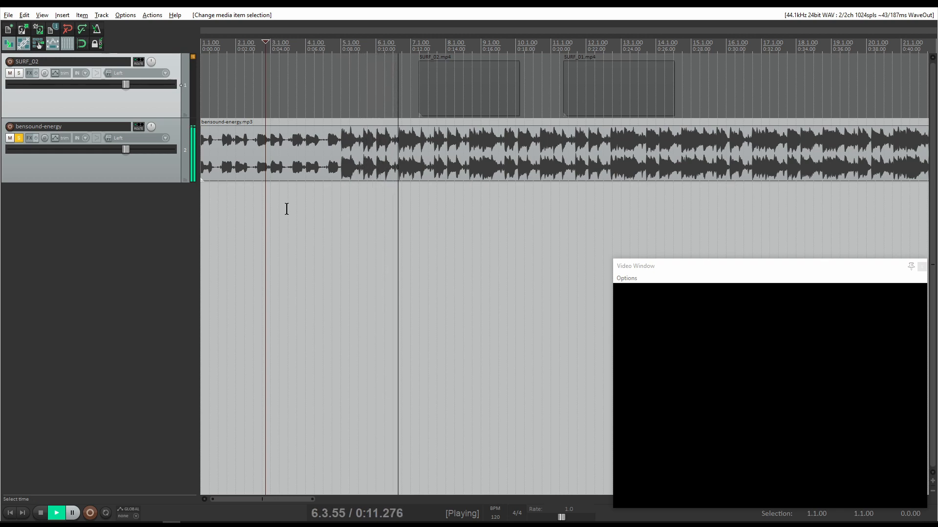
{"action": "key", "text": "space"}
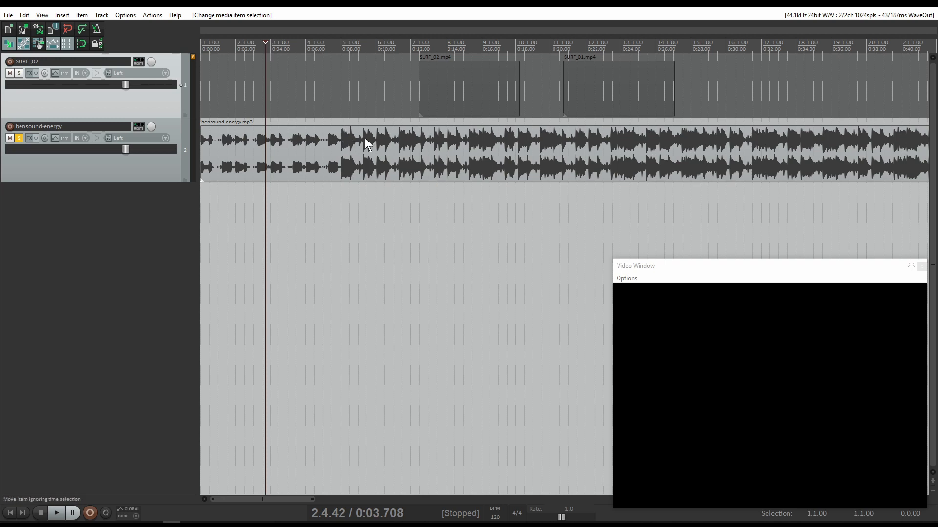
{"action": "left_click", "coordinate": [19, 139]}
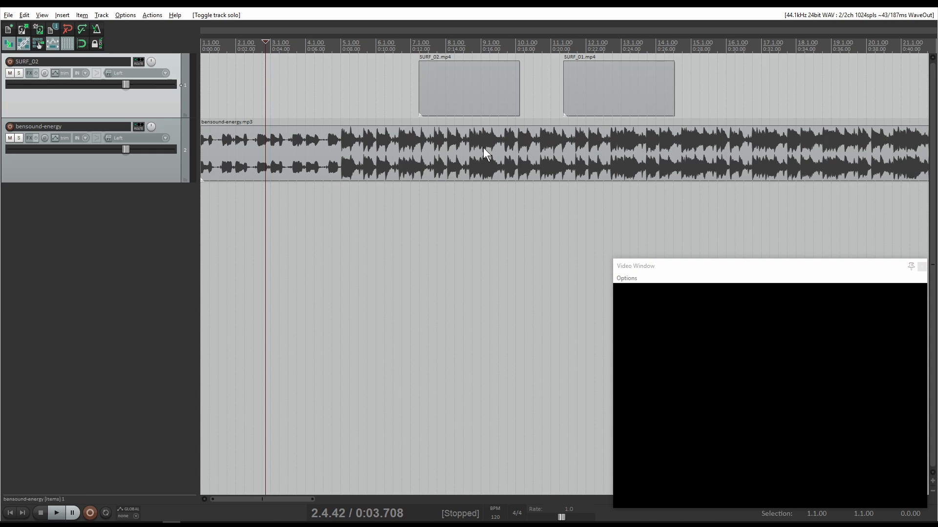
Set the SURF_02 track to a custom pure red color (255, 0, 0).
{"action": "left_click", "coordinate": [167, 169]}
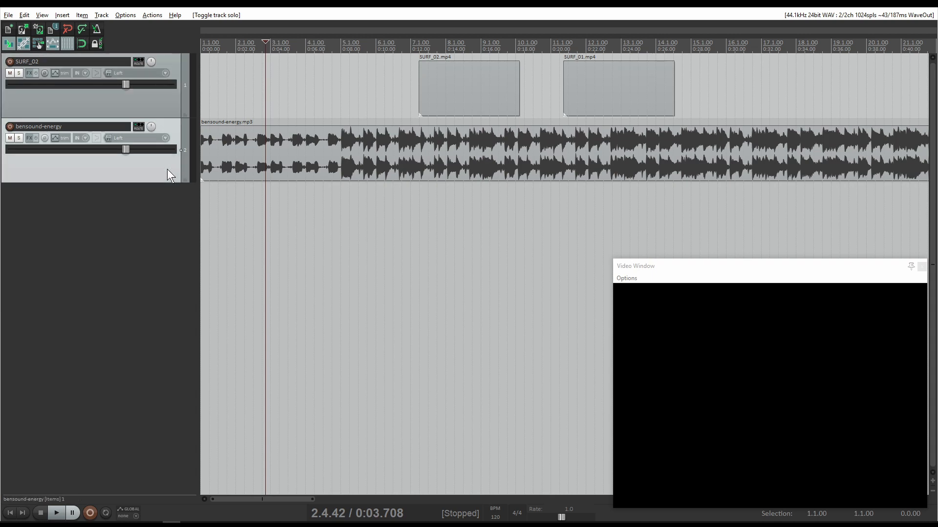
{"action": "left_click", "coordinate": [159, 106]}
{"action": "left_click", "coordinate": [160, 168]}
{"action": "left_click", "coordinate": [162, 99]}
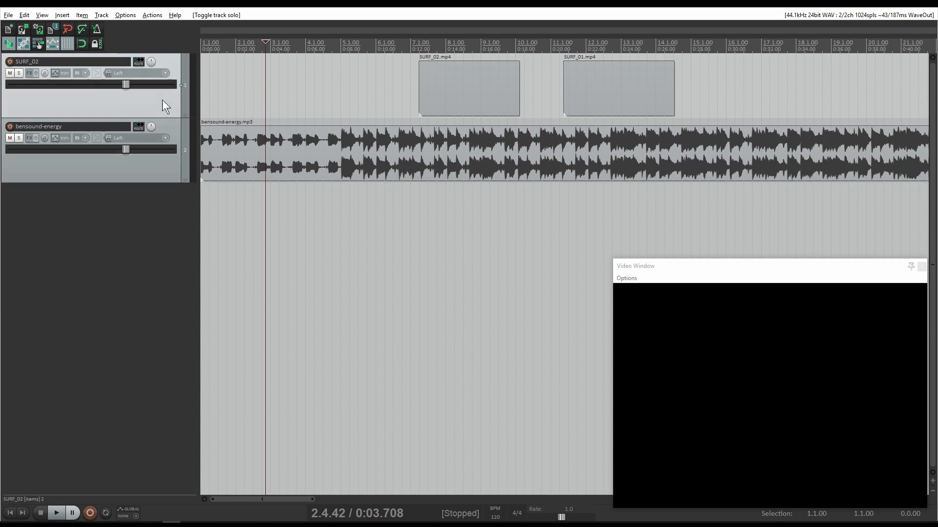
{"action": "right_click", "coordinate": [162, 99]}
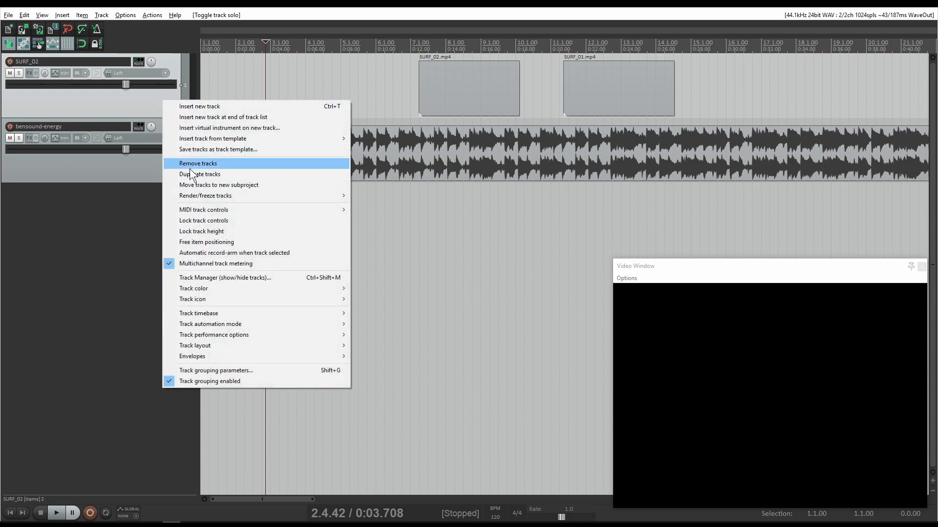
{"action": "mouse_move", "coordinate": [242, 288]}
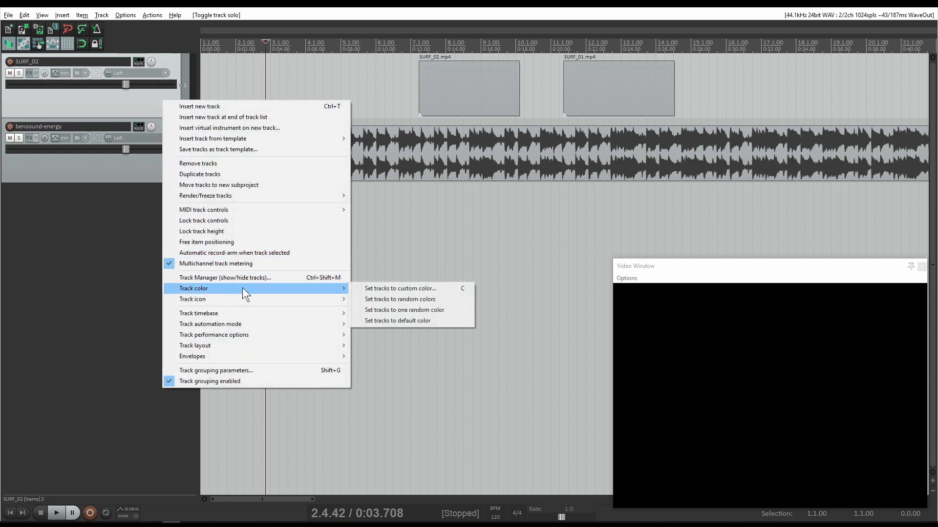
{"action": "left_click", "coordinate": [376, 288]}
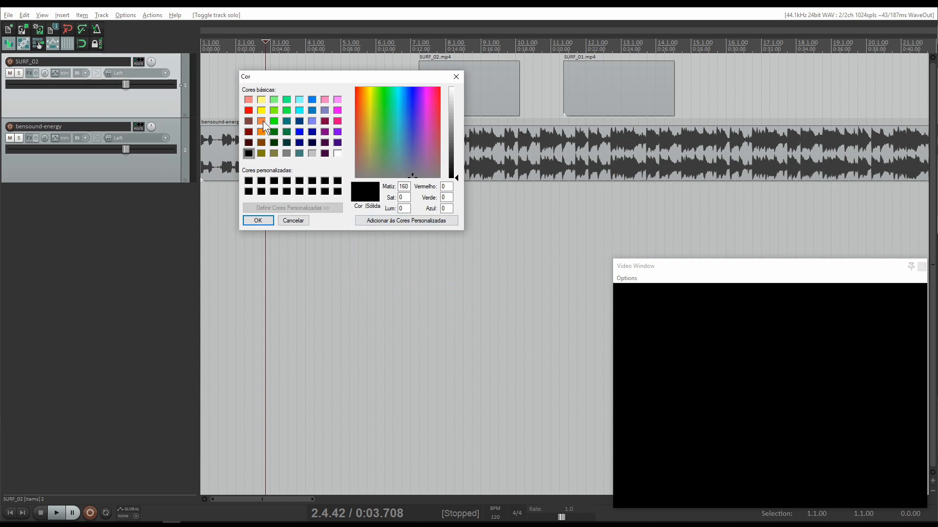
{"action": "left_click", "coordinate": [249, 112]}
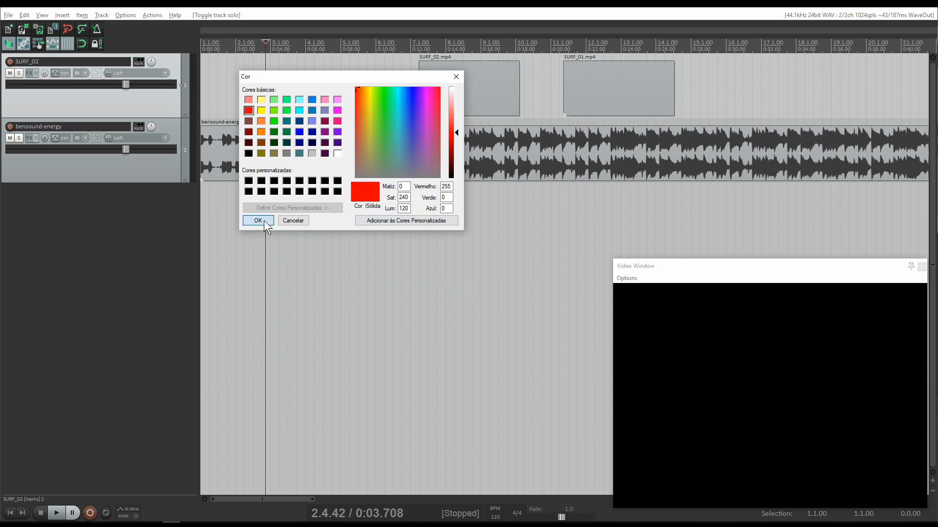
{"action": "left_click", "coordinate": [264, 221]}
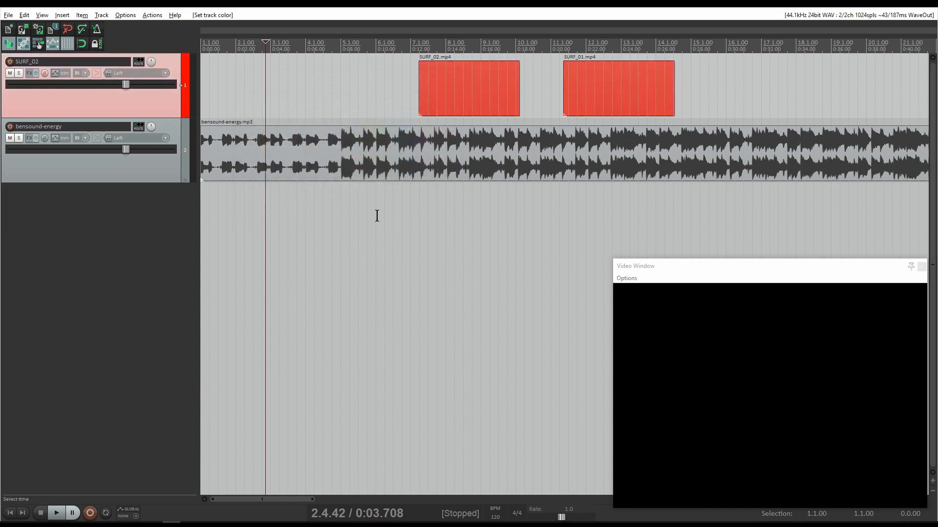
{"action": "left_click", "coordinate": [160, 168]}
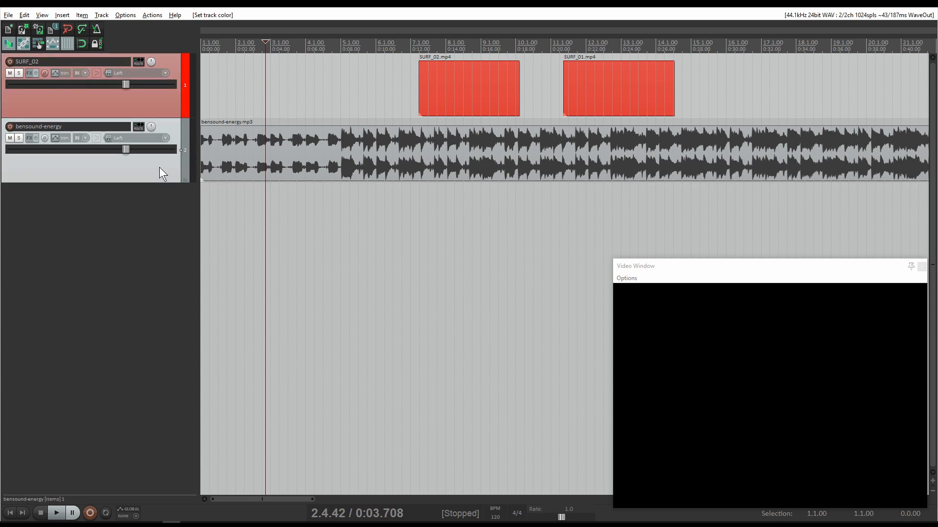
{"action": "key", "text": "period"}
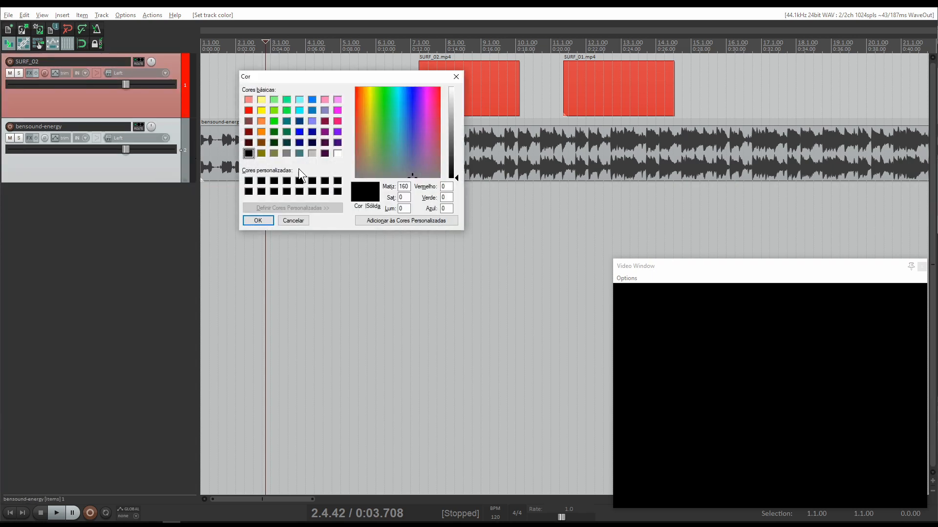
{"action": "left_click", "coordinate": [261, 110]}
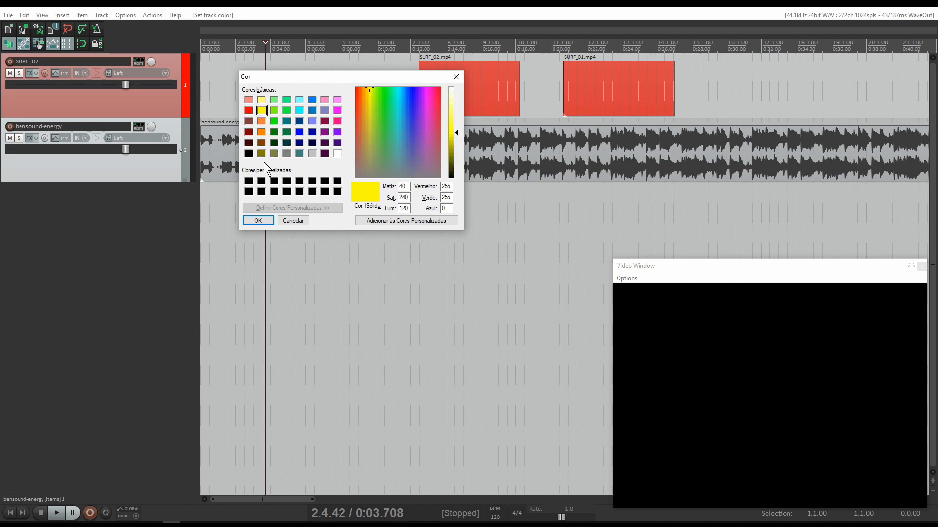
{"action": "left_click", "coordinate": [295, 221]}
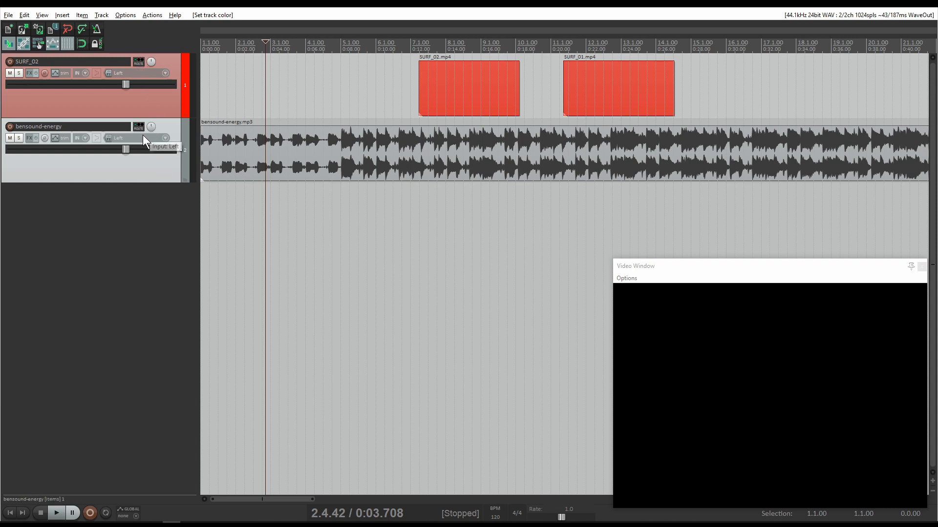
Filter the action list for "track color" and assign the shortcut C to "Track: Set to custom color...".
{"action": "left_click", "coordinate": [152, 15]}
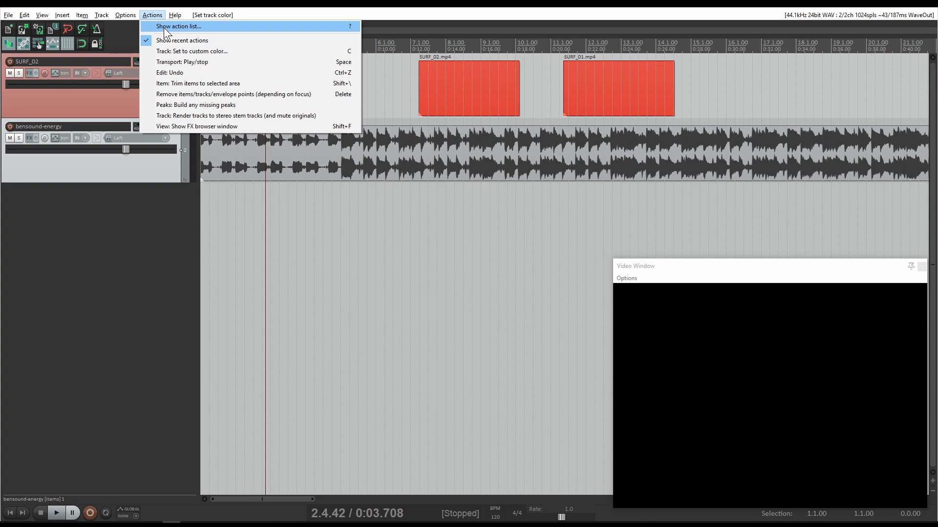
{"action": "left_click", "coordinate": [163, 27]}
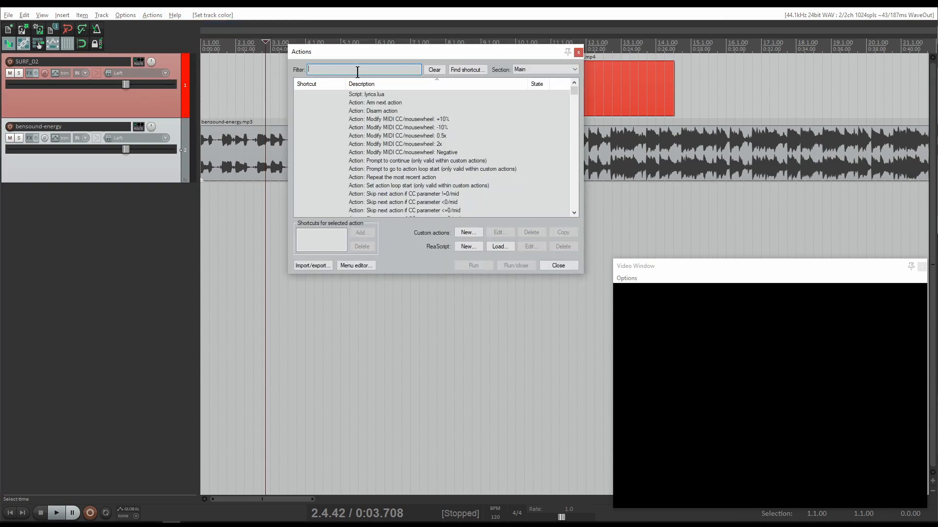
{"action": "type", "text": "track colo"}
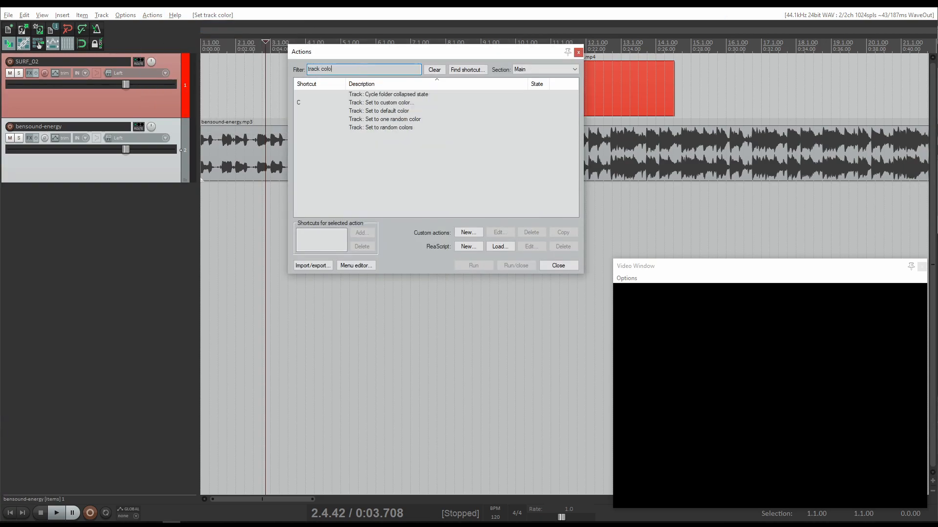
{"action": "type", "text": "r"}
{"action": "left_click", "coordinate": [364, 93]}
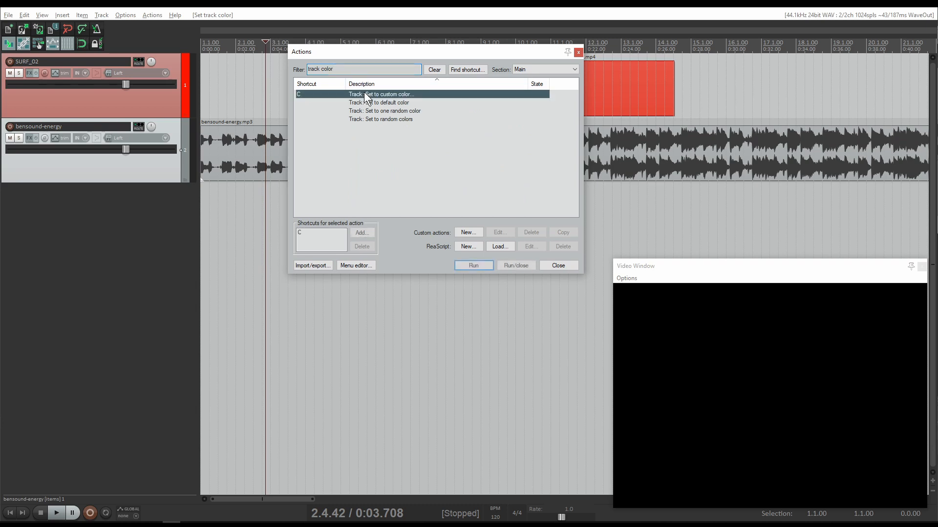
{"action": "left_click", "coordinate": [362, 232]}
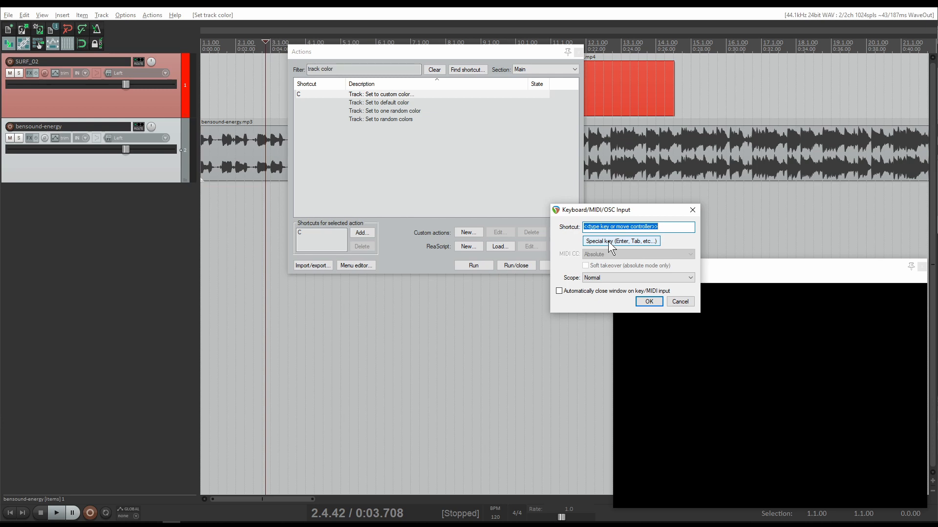
{"action": "key", "text": "c"}
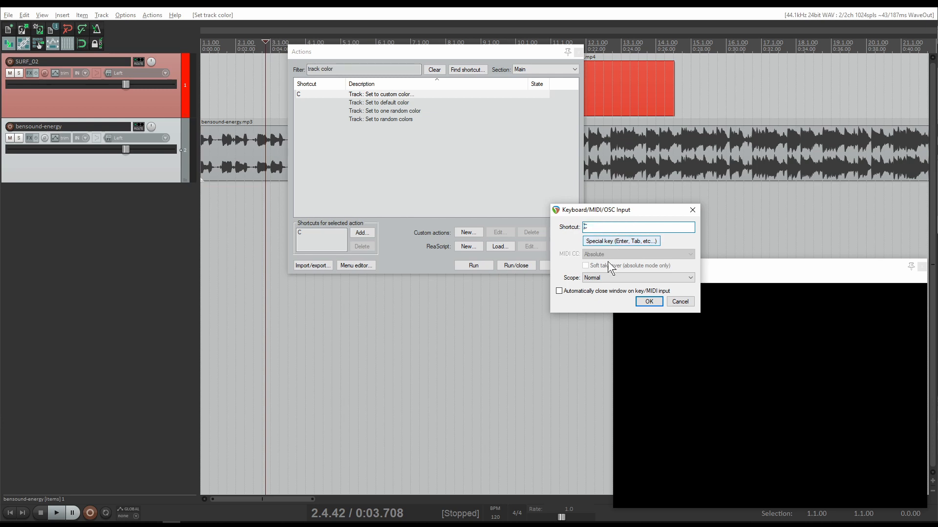
{"action": "left_click", "coordinate": [653, 299]}
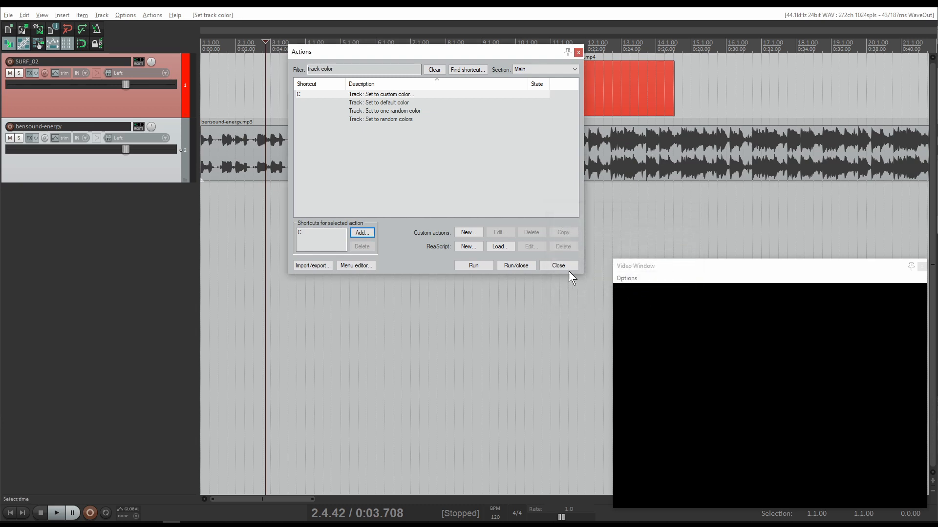
{"action": "left_click", "coordinate": [558, 265]}
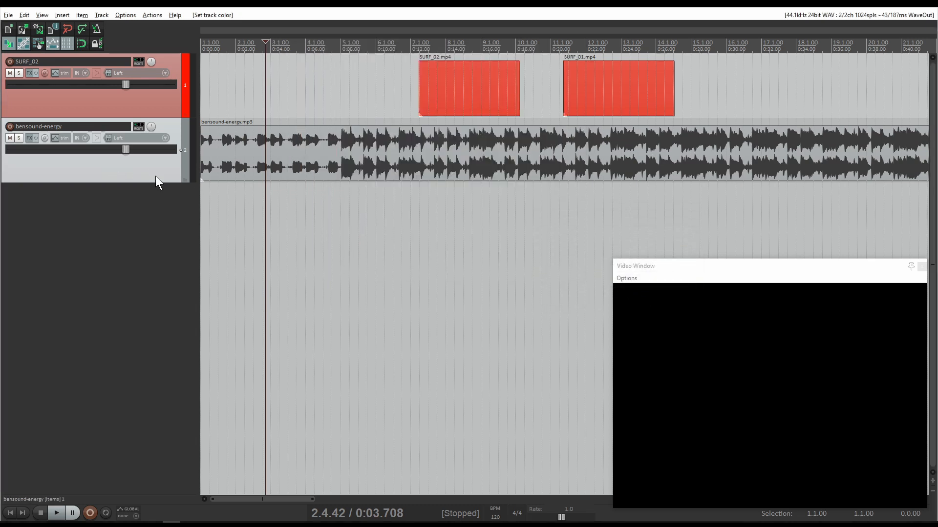
Set the bensound-energy track to a custom yellow color, using the shortcut assigned to the track color action.
{"action": "key", "text": "c"}
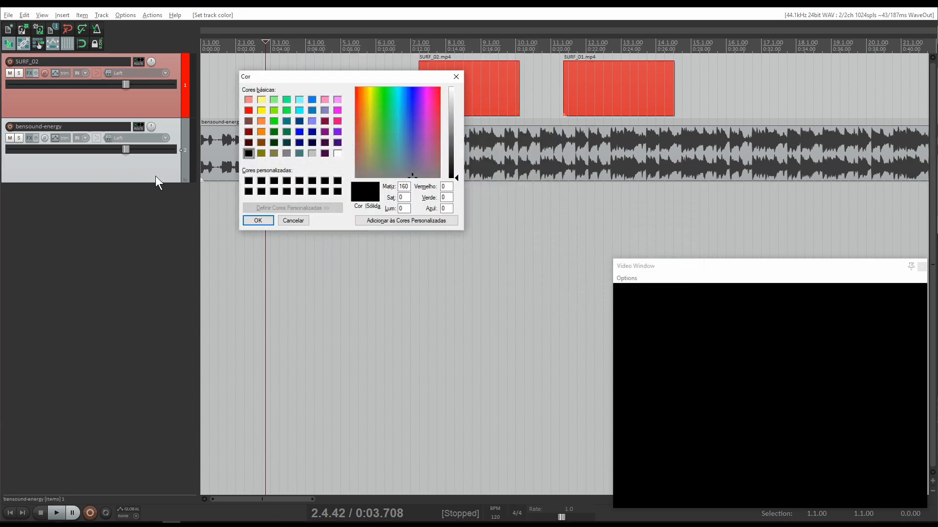
{"action": "left_click", "coordinate": [262, 110]}
{"action": "left_click", "coordinate": [258, 221]}
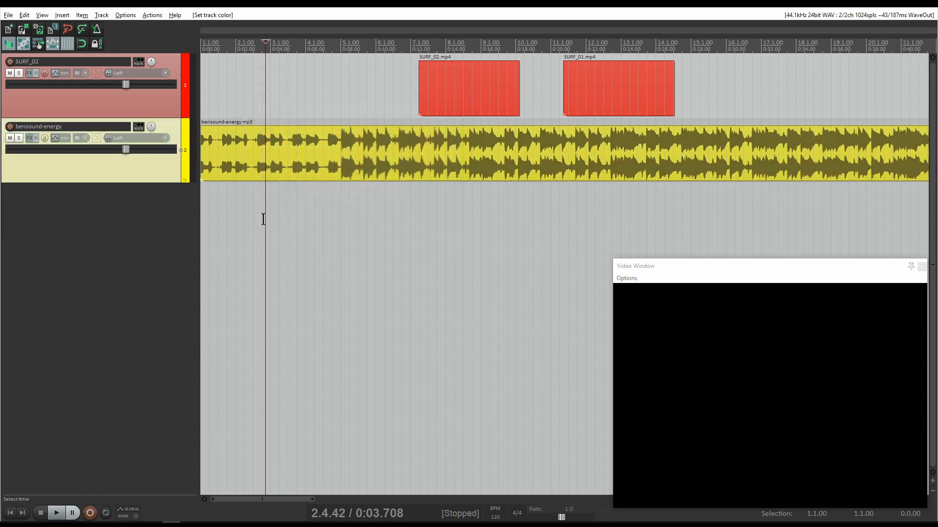
Set the SURF_02 track's track panel layout to "aa - Standard".
{"action": "left_click", "coordinate": [98, 102]}
{"action": "left_click", "coordinate": [100, 160]}
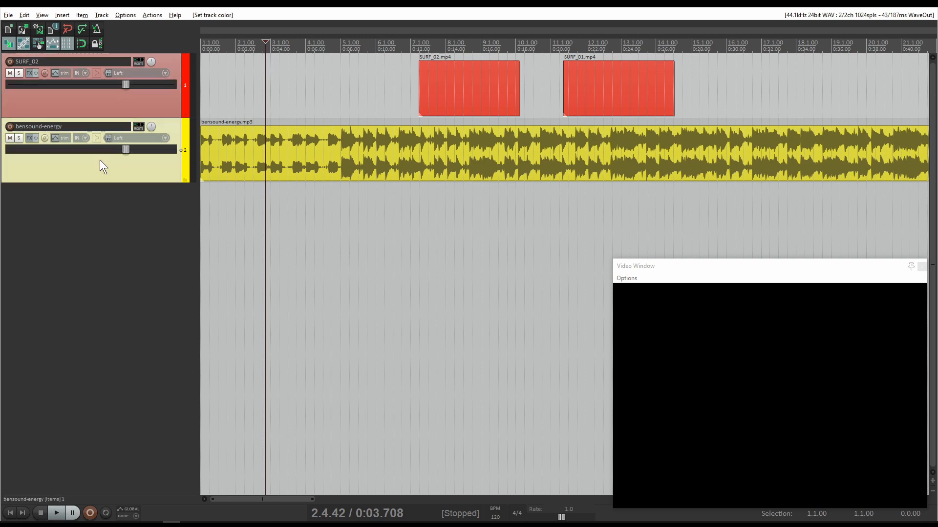
{"action": "left_click", "coordinate": [105, 104]}
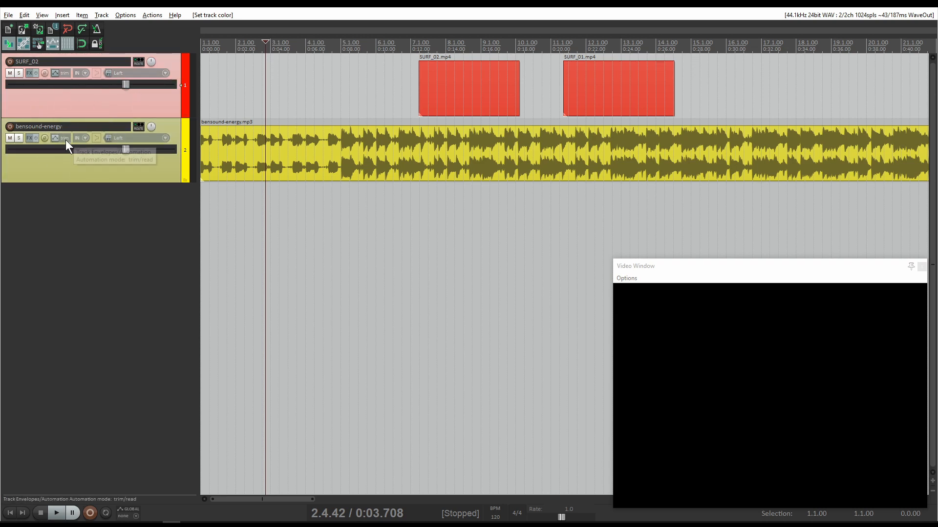
{"action": "right_click", "coordinate": [101, 104]}
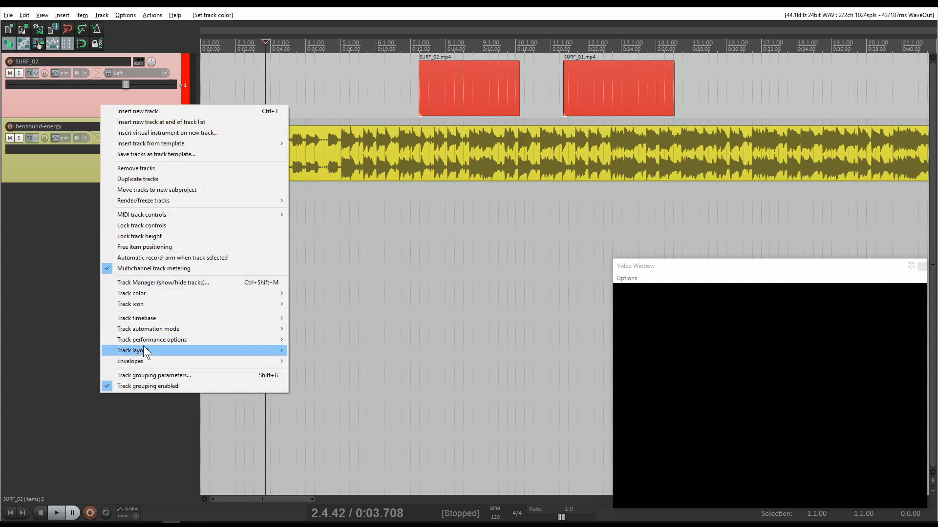
{"action": "mouse_move", "coordinate": [142, 345]}
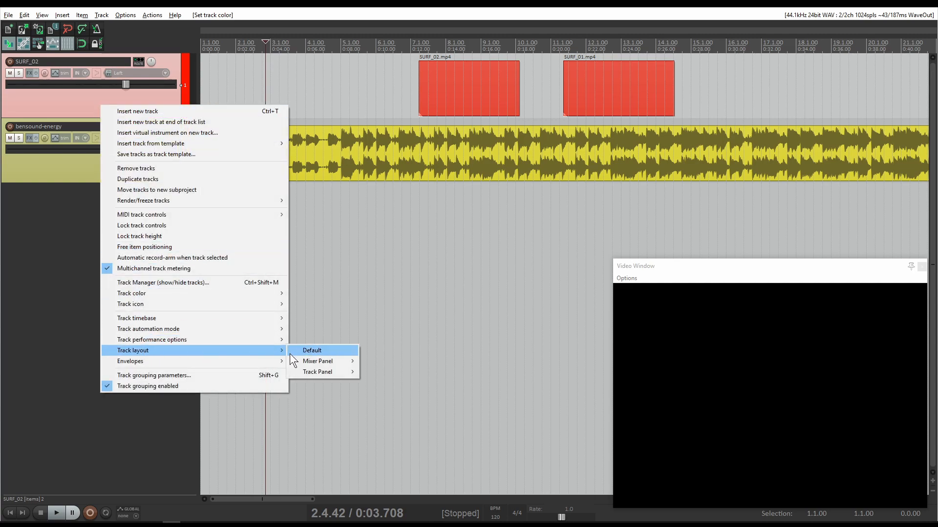
{"action": "mouse_move", "coordinate": [325, 371]}
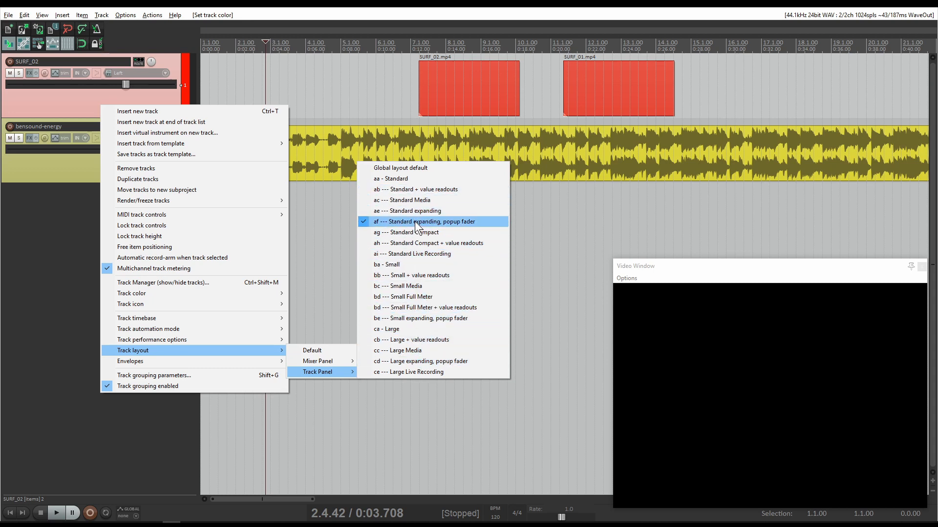
{"action": "left_click", "coordinate": [397, 180]}
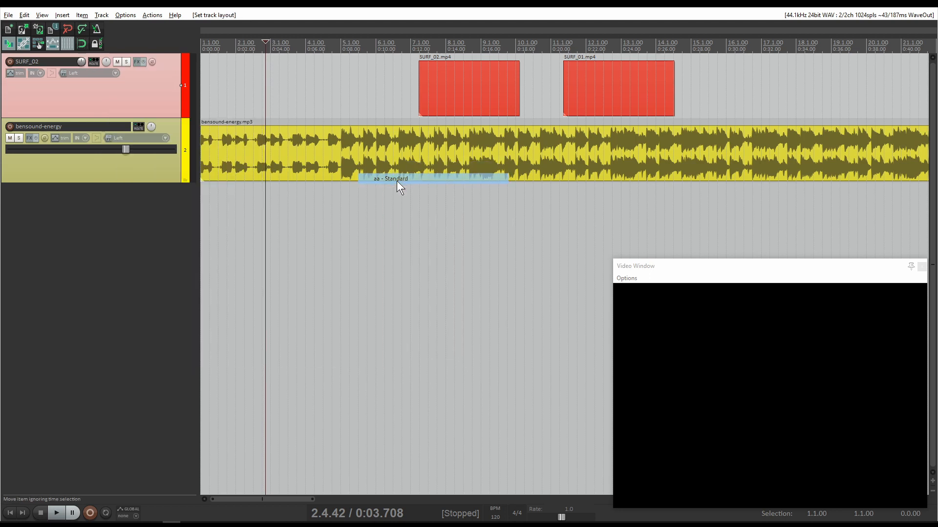
Lower the bensound-energy track's volume to about -8.3 dB, finishing the adjustment in the mixer and hiding the mixer.
{"action": "left_click_drag", "start_coordinate": [125, 149], "coordinate": [109, 160]}
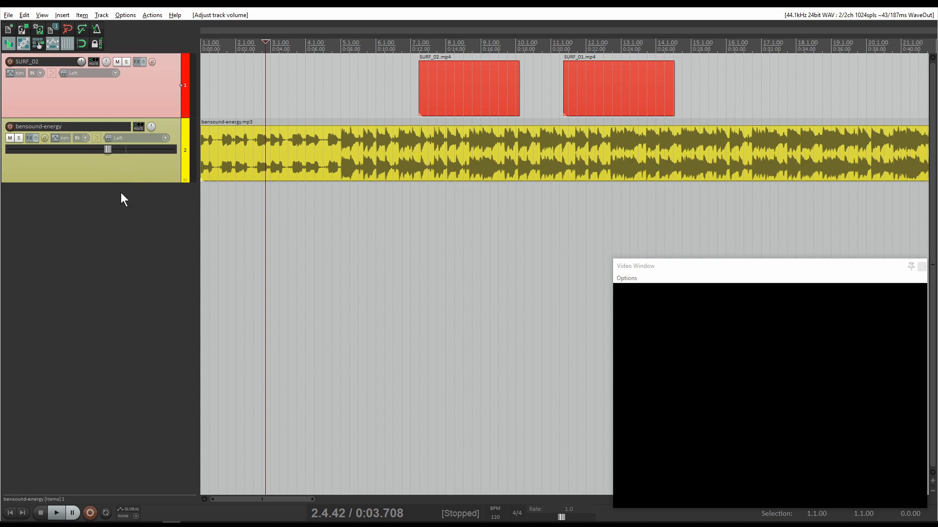
{"action": "key", "text": "ctrl+m"}
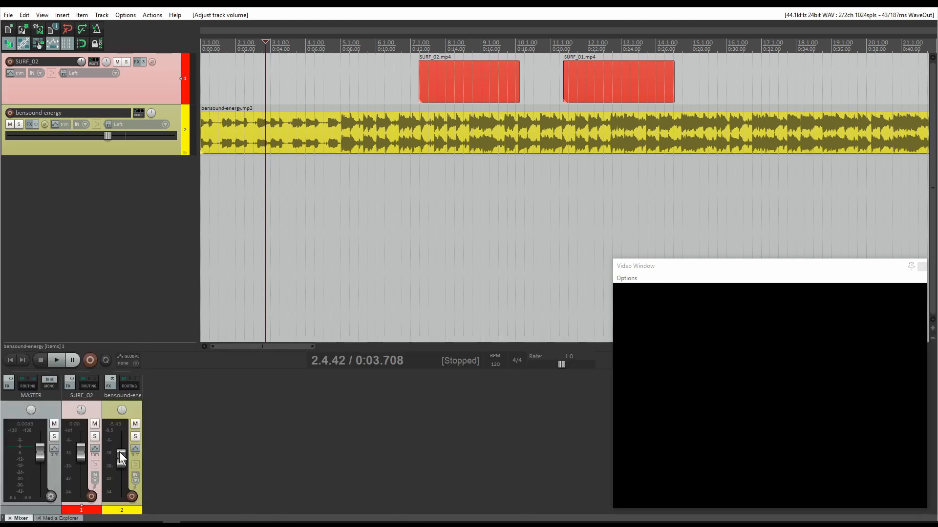
{"action": "left_click_drag", "start_coordinate": [120, 453], "coordinate": [119, 455]}
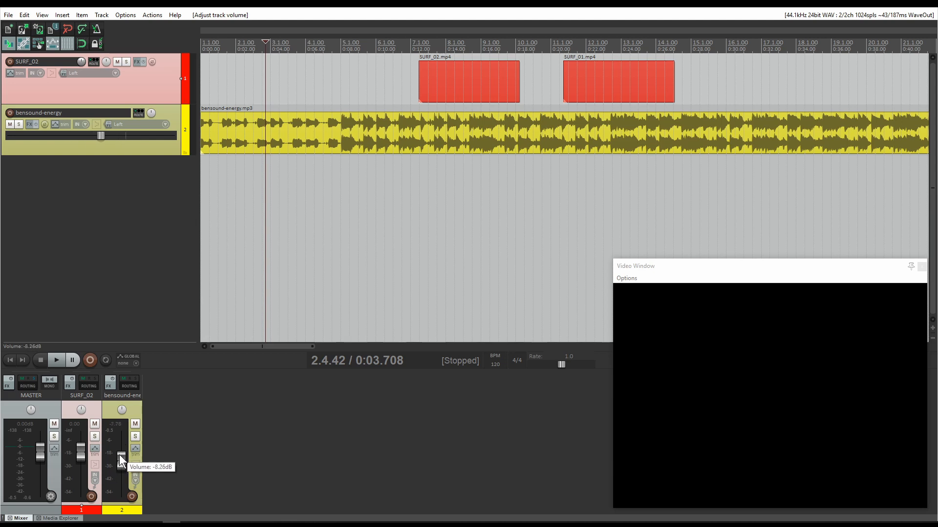
{"action": "key", "text": "ctrl+m"}
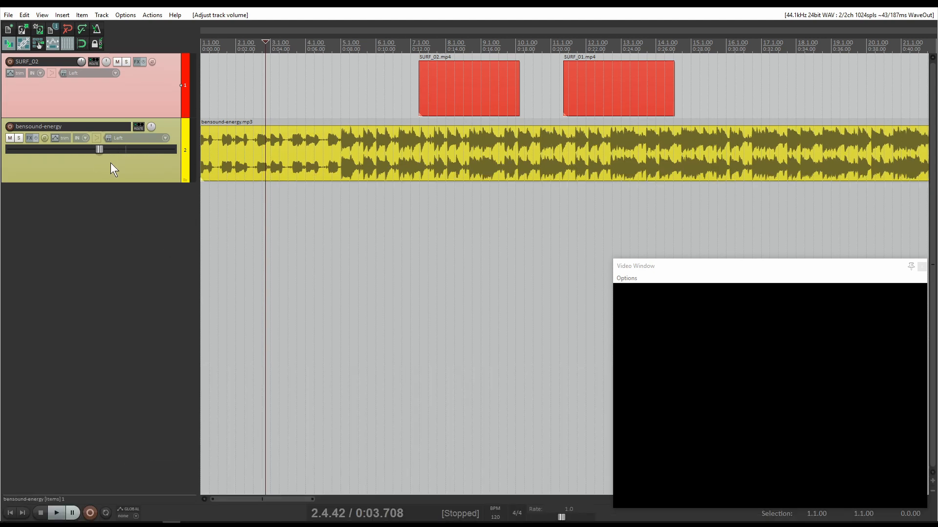
Set the SURF_02 track's track panel layout back to "af --- Standard expanding, popup fader".
{"action": "right_click", "coordinate": [119, 101]}
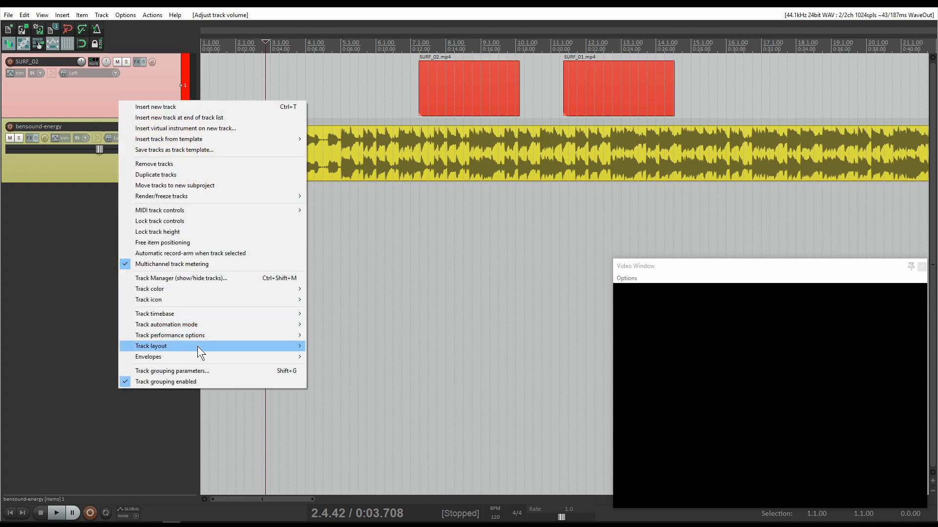
{"action": "mouse_move", "coordinate": [303, 346]}
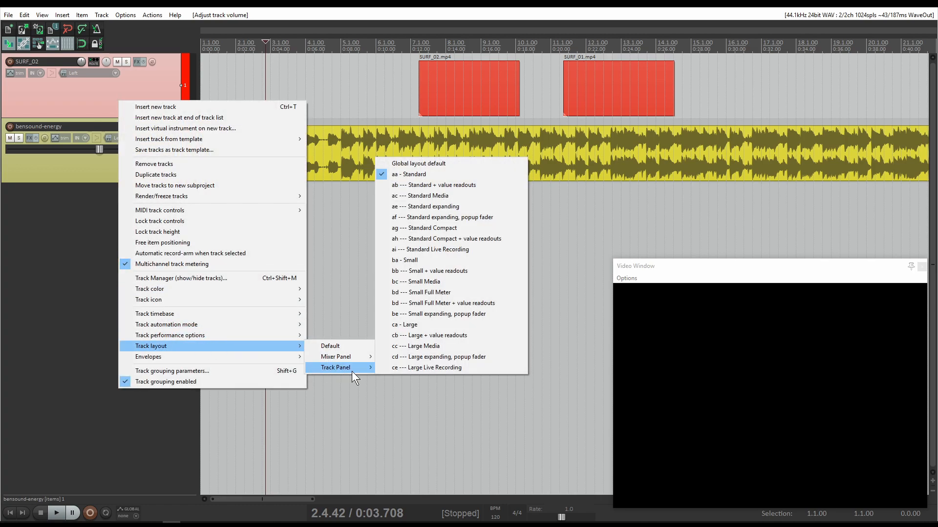
{"action": "left_click", "coordinate": [438, 217]}
Lower the SURF_02 track's volume to -inf dB and set the bensound-energy track's volume to about -3.1 dB.
{"action": "left_click_drag", "start_coordinate": [127, 84], "coordinate": [5, 97]}
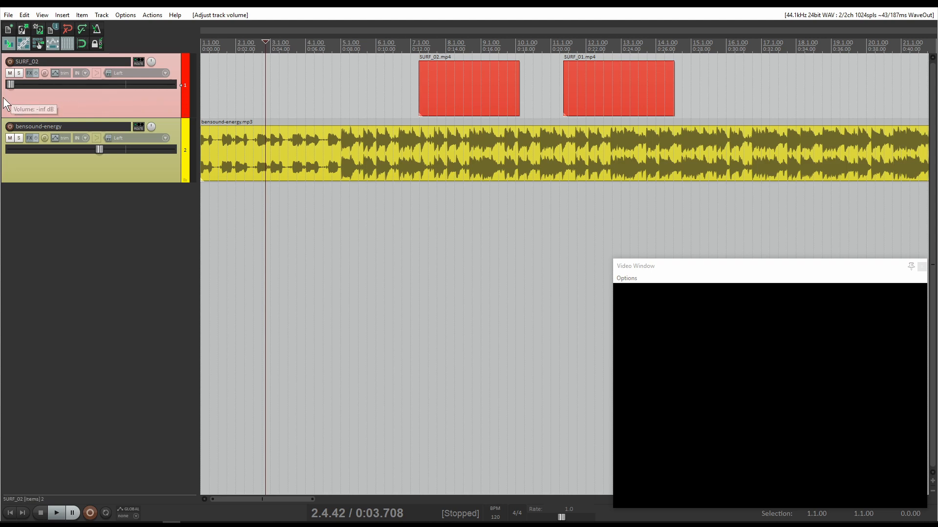
{"action": "double_click", "coordinate": [99, 149]}
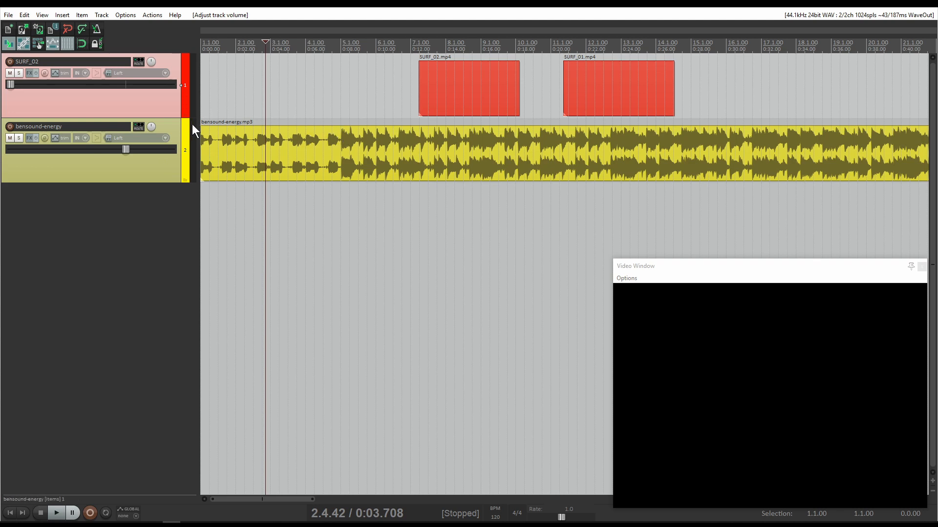
{"action": "mouse_move", "coordinate": [125, 148]}
{"action": "left_mouse_down"}
{"action": "mouse_move", "coordinate": [132, 155]}
{"action": "mouse_move", "coordinate": [98, 157]}
{"action": "mouse_move", "coordinate": [140, 157]}
{"action": "mouse_move", "coordinate": [117, 157]}
{"action": "left_mouse_up"}
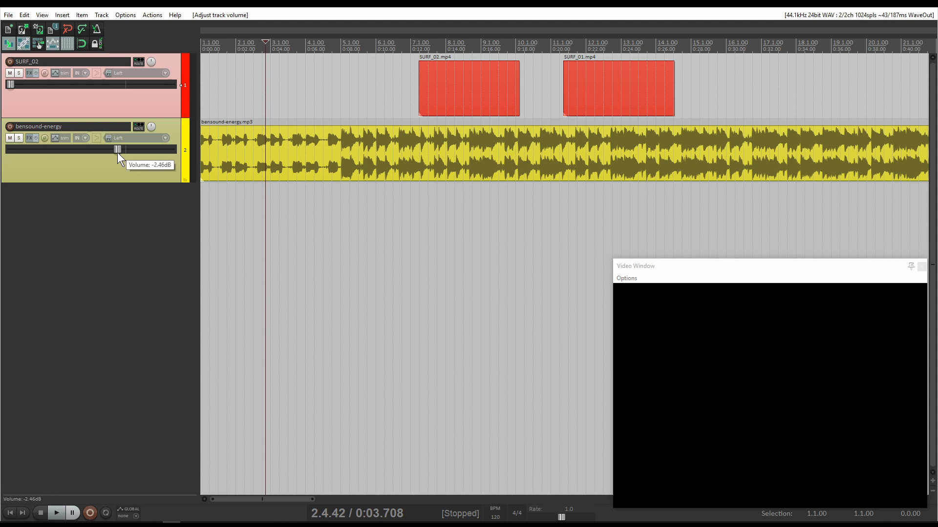
{"action": "mouse_move", "coordinate": [118, 149]}
{"action": "left_mouse_down"}
{"action": "mouse_move", "coordinate": [107, 148]}
{"action": "mouse_move", "coordinate": [123, 149]}
{"action": "mouse_move", "coordinate": [115, 148]}
{"action": "left_mouse_up"}
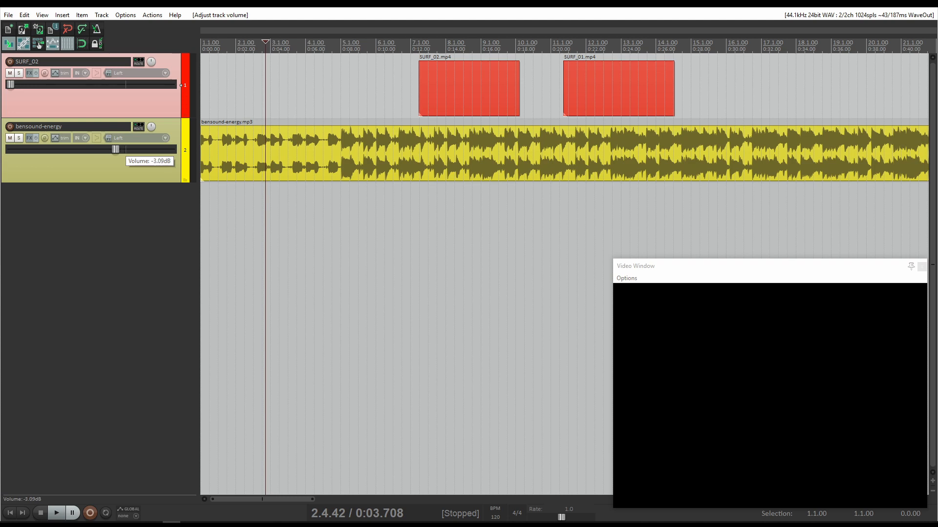
{"action": "left_click", "coordinate": [145, 159]}
Place the edit cursor at the music's loud entry near 0:08 and move the SURF_02 and SURF_01 clips earlier to meet around it.
{"action": "scroll", "coordinate": [297, 158], "scroll_direction": "down", "scroll_amount": 3}
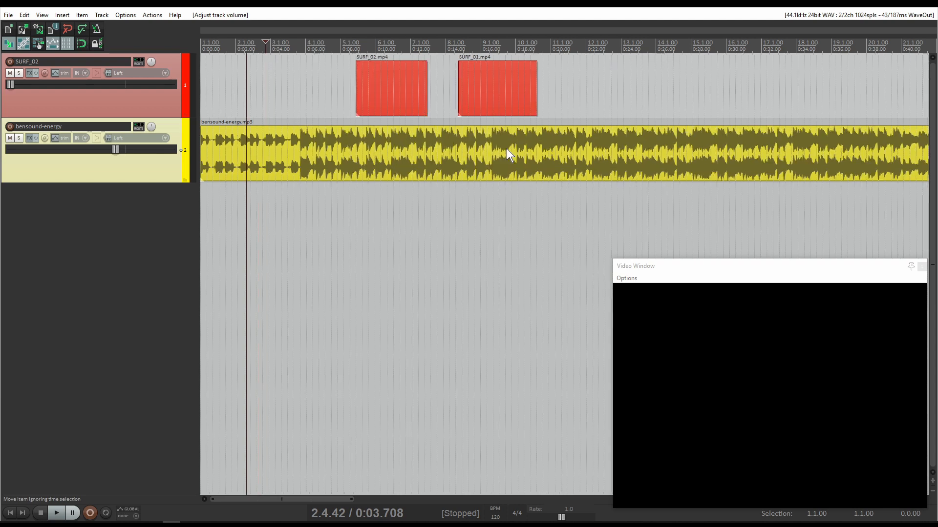
{"action": "left_click", "coordinate": [302, 113]}
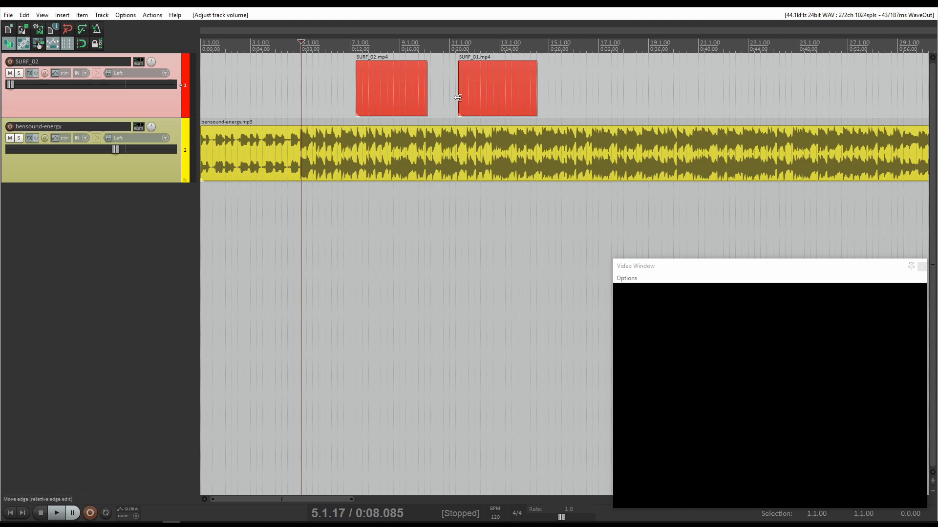
{"action": "left_click_drag", "start_coordinate": [400, 90], "coordinate": [273, 104]}
{"action": "left_click_drag", "start_coordinate": [487, 100], "coordinate": [333, 108]}
Close the gap between the SURF_02 and SURF_01 clips near the music's entry and remove the fade where they meet.
{"action": "scroll", "coordinate": [442, 127], "scroll_direction": "up", "scroll_amount": 7}
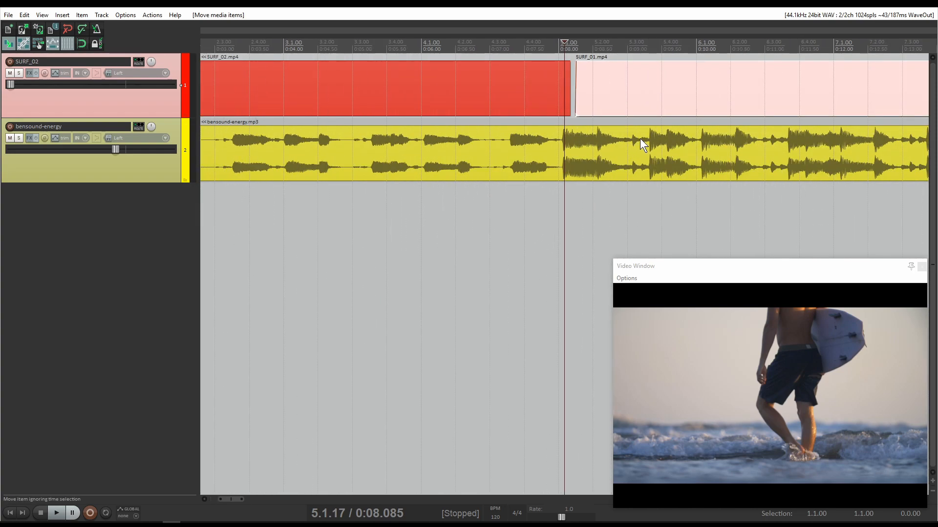
{"action": "left_click_drag", "start_coordinate": [557, 86], "coordinate": [537, 99]}
{"action": "left_click_drag", "start_coordinate": [605, 93], "coordinate": [574, 96]}
{"action": "left_click_drag", "start_coordinate": [563, 64], "coordinate": [554, 88]}
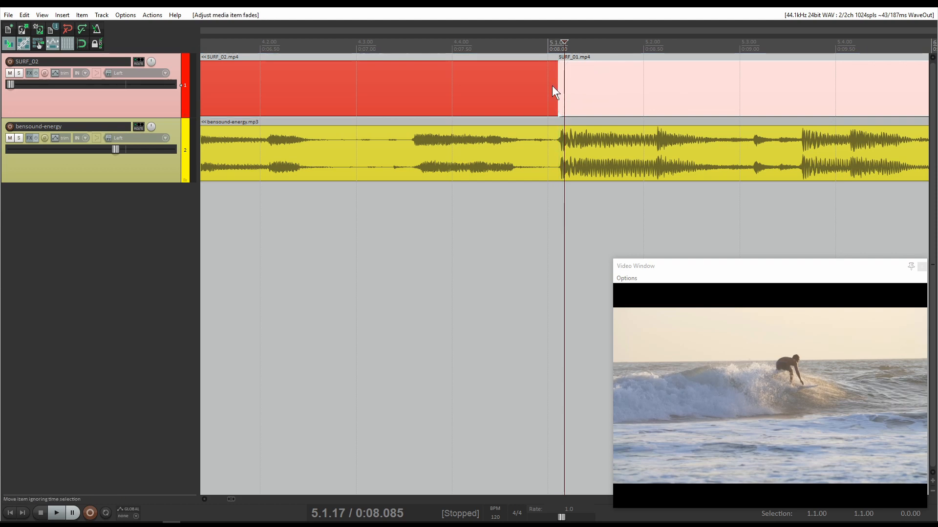
Shift both surf clips slightly later so their cut matches the first loud waveform peak, and remove the fade at the cut.
{"action": "left_click", "coordinate": [558, 57]}
{"action": "scroll", "coordinate": [604, 131], "scroll_direction": "up", "scroll_amount": 7}
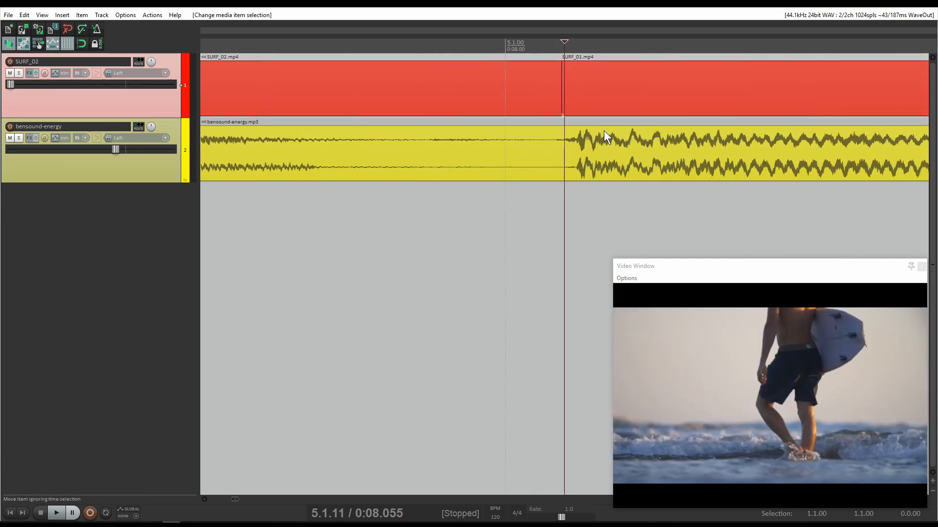
{"action": "left_click_drag", "start_coordinate": [604, 88], "coordinate": [638, 91]}
{"action": "left_click_drag", "start_coordinate": [540, 89], "coordinate": [592, 106]}
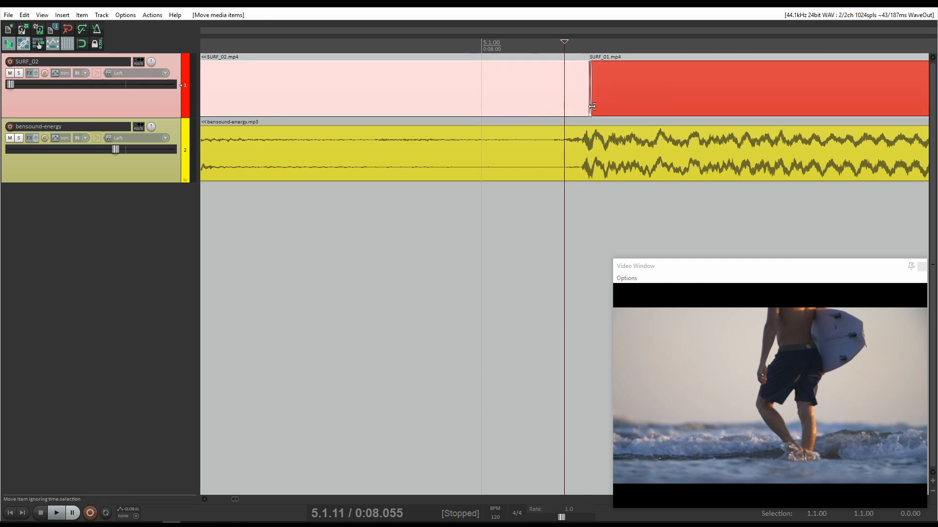
{"action": "left_click_drag", "start_coordinate": [591, 65], "coordinate": [586, 93]}
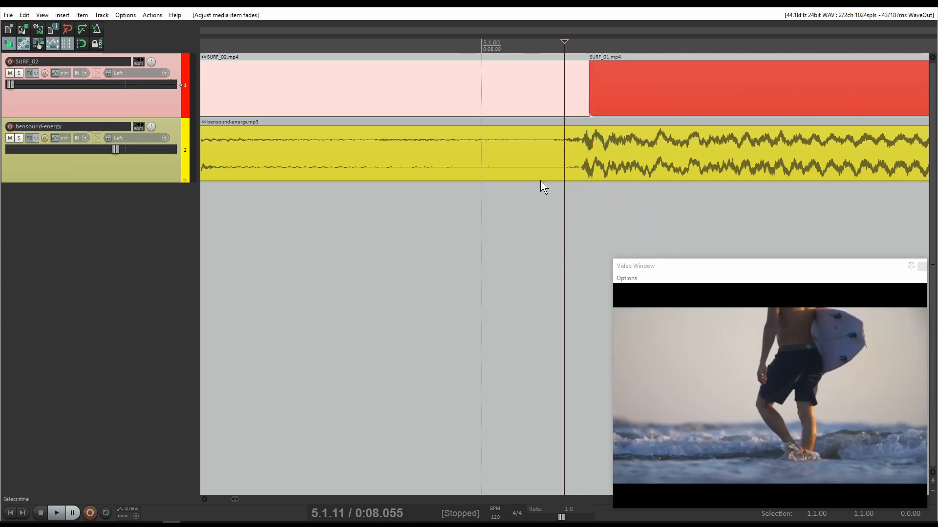
Play the project from about 0:05 across the cut to check its timing against the music.
{"action": "scroll", "coordinate": [584, 128], "scroll_direction": "down", "scroll_amount": 2}
{"action": "scroll", "coordinate": [591, 130], "scroll_direction": "down", "scroll_amount": 5}
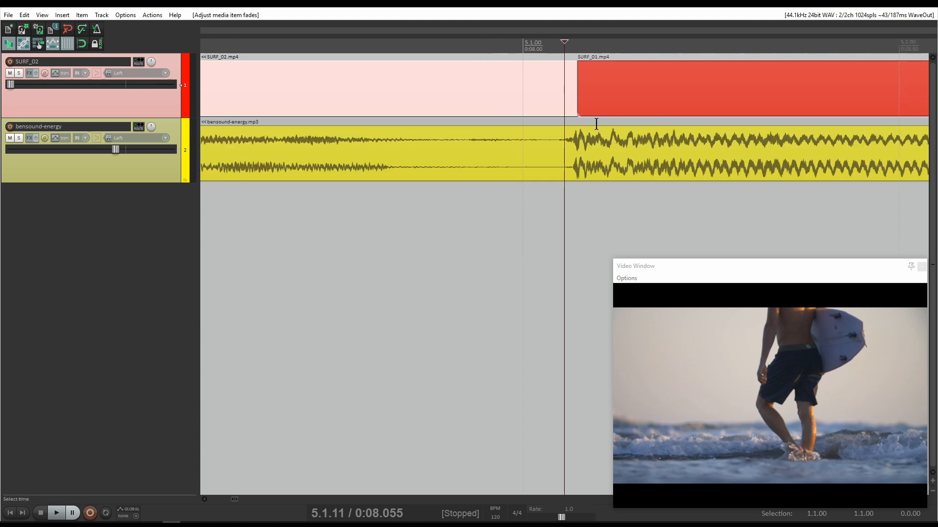
{"action": "scroll", "coordinate": [585, 136], "scroll_direction": "down", "scroll_amount": 3}
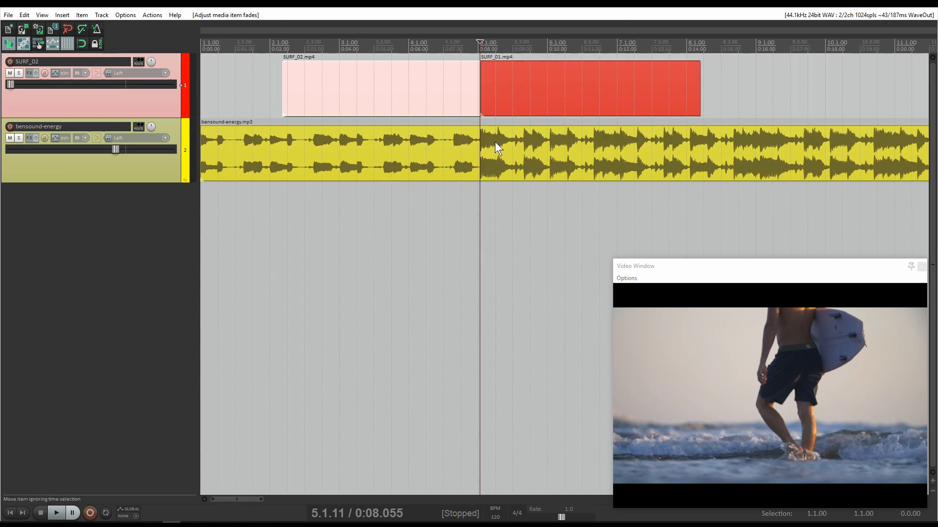
{"action": "left_click", "coordinate": [376, 124]}
{"action": "key", "text": "space"}
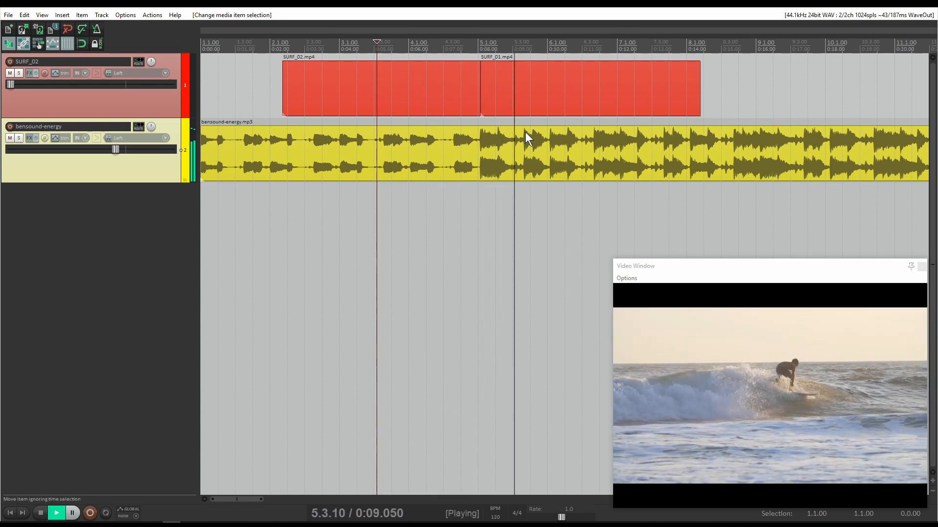
{"action": "key", "text": "space"}
{"action": "scroll", "coordinate": [575, 143], "scroll_direction": "up", "scroll_amount": 2}
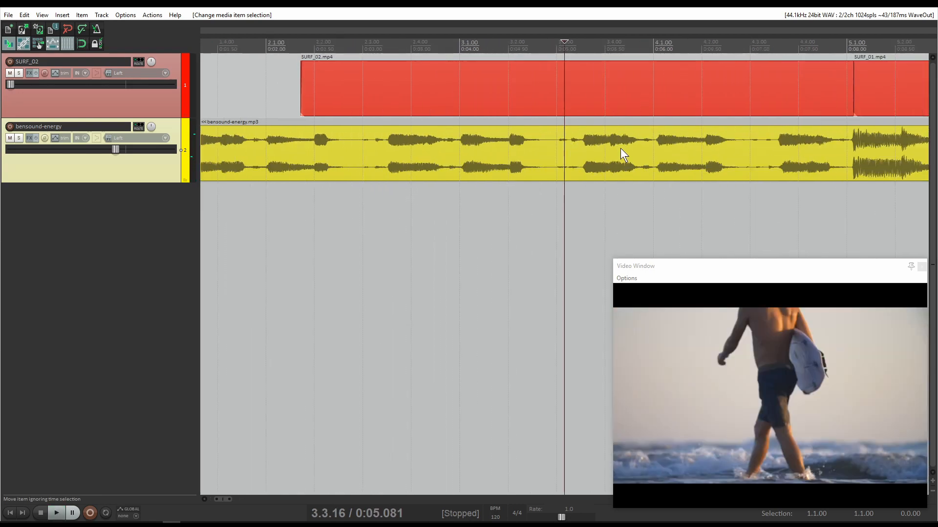
{"action": "scroll", "coordinate": [647, 145], "scroll_direction": "down", "scroll_amount": 2}
Make a time selection from 5.1.06 to 5.3.61 over the music's first loud phrase and play it.
{"action": "left_click", "coordinate": [483, 121]}
{"action": "scroll", "coordinate": [546, 138], "scroll_direction": "up", "scroll_amount": 3}
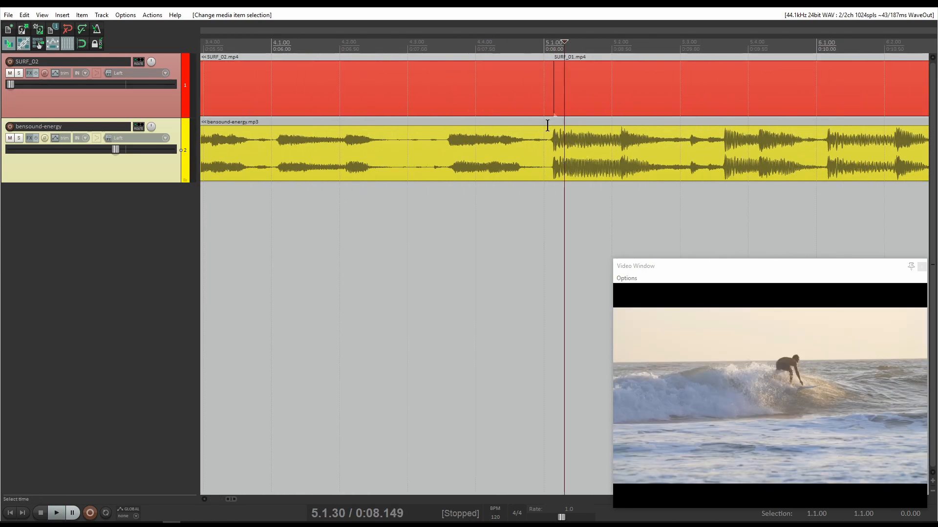
{"action": "left_click_drag", "start_coordinate": [552, 125], "coordinate": [721, 147]}
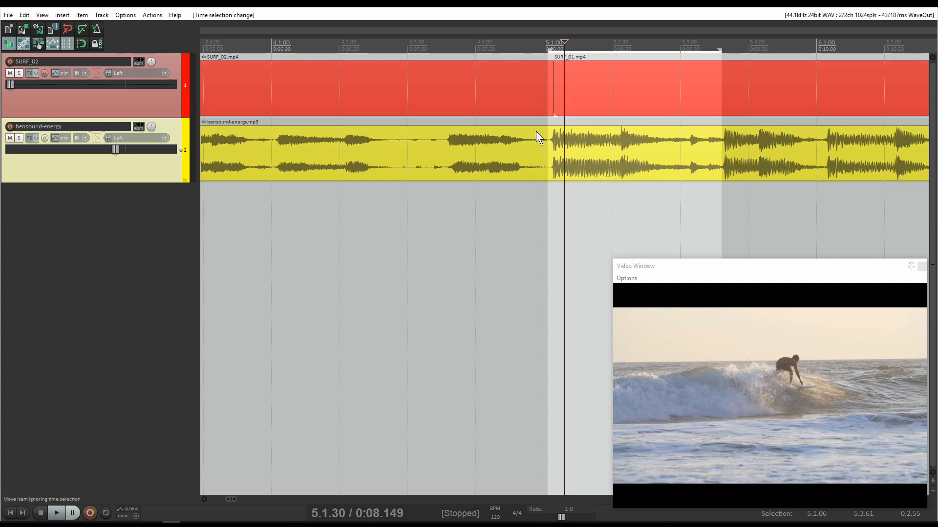
{"action": "key", "text": "space"}
{"action": "key", "text": "space"}
Split the bensound-energy item at the time selection and inspect the resulting edges.
{"action": "left_click", "coordinate": [587, 151]}
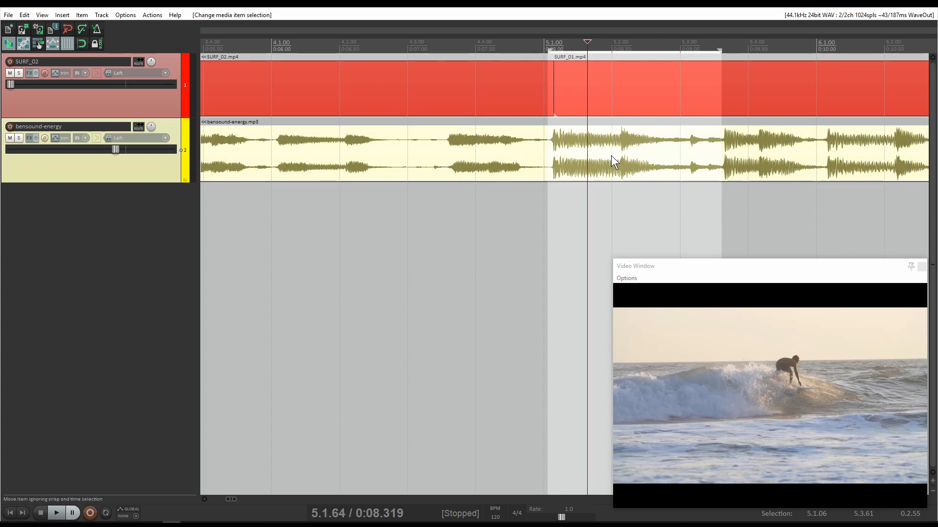
{"action": "key", "text": "shift+s"}
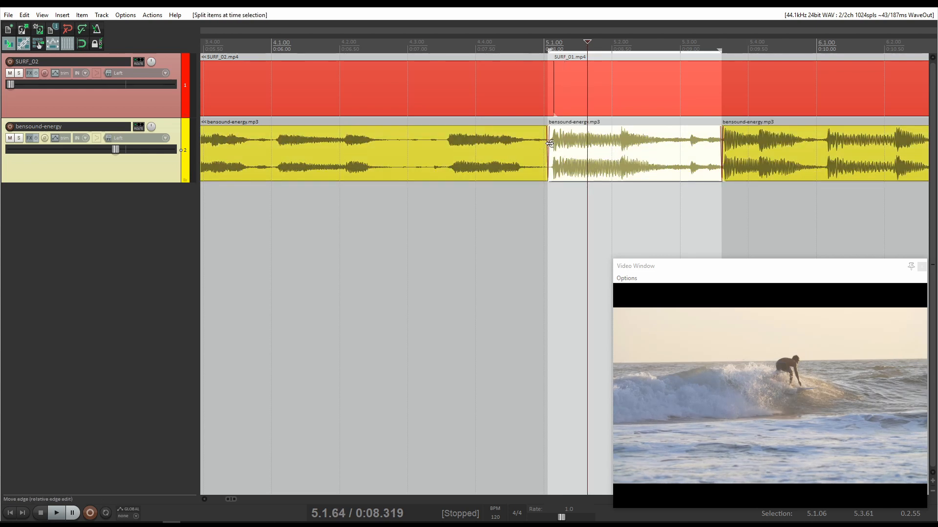
{"action": "scroll", "coordinate": [714, 150], "scroll_direction": "up", "scroll_amount": 3}
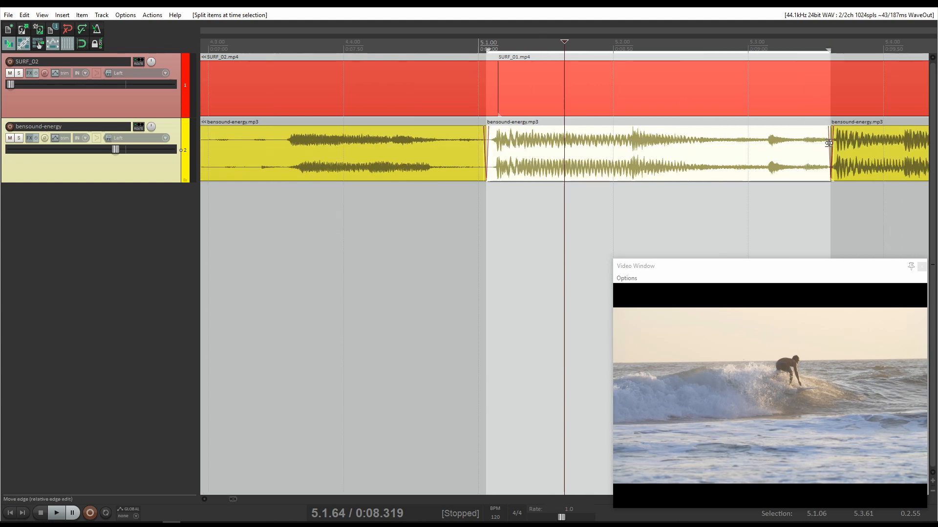
{"action": "left_click", "coordinate": [674, 159]}
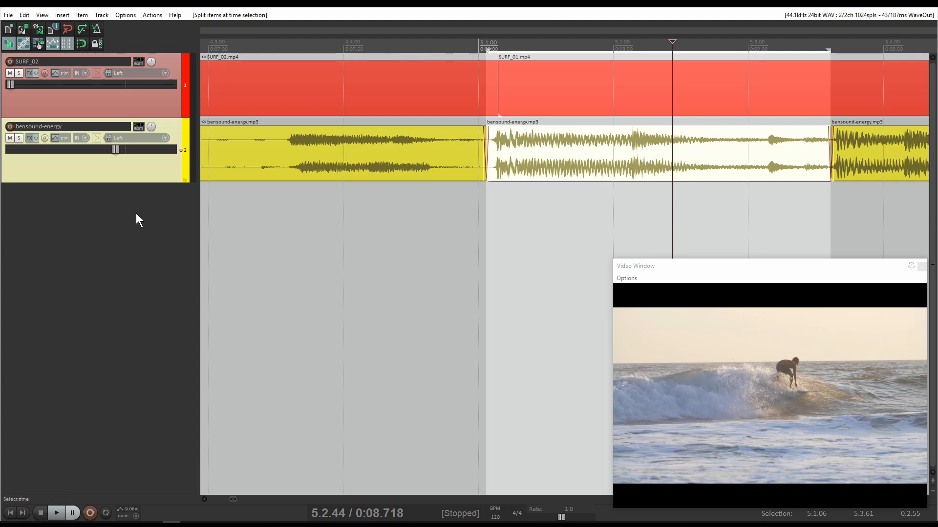
Insert a new empty track below the bensound-energy track.
{"action": "right_click", "coordinate": [95, 236]}
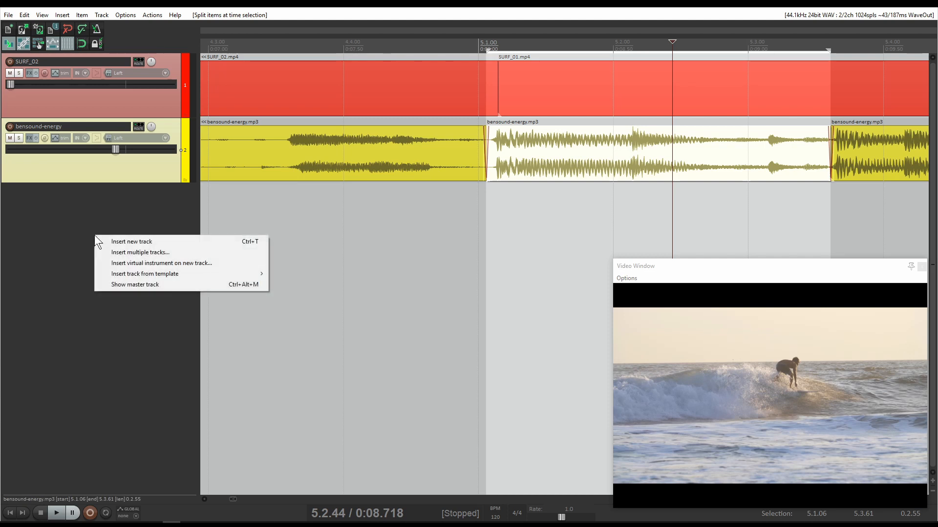
{"action": "left_click", "coordinate": [133, 242]}
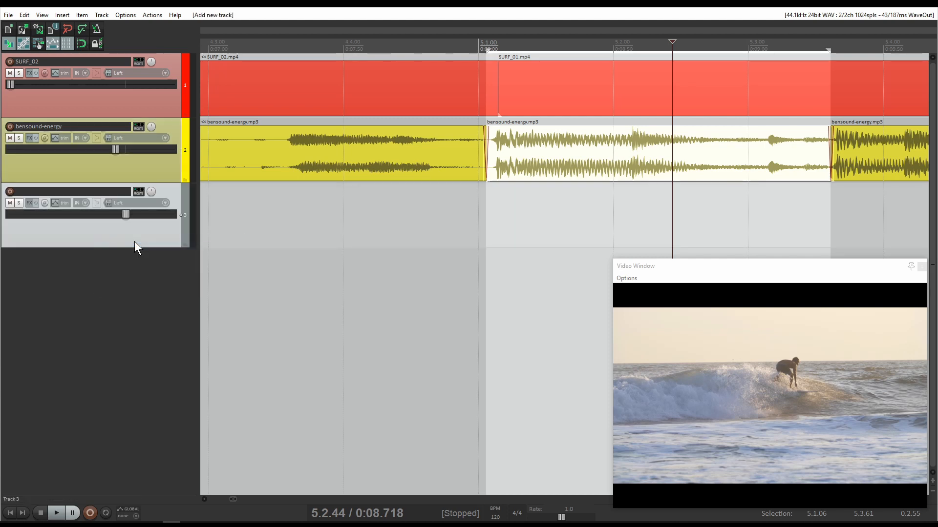
Paste the copied bensound-energy segment onto the empty third track at 4.3.50.
{"action": "left_click", "coordinate": [274, 227]}
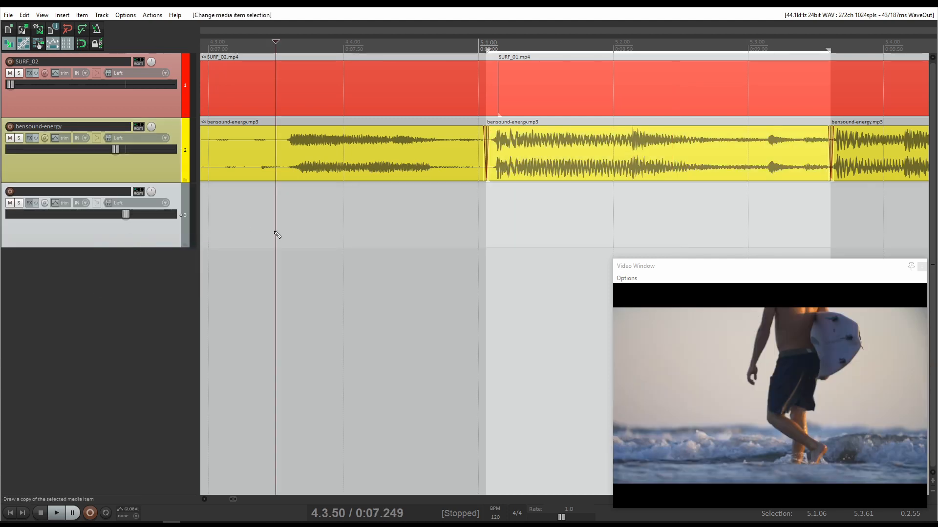
{"action": "key", "text": "ctrl+v"}
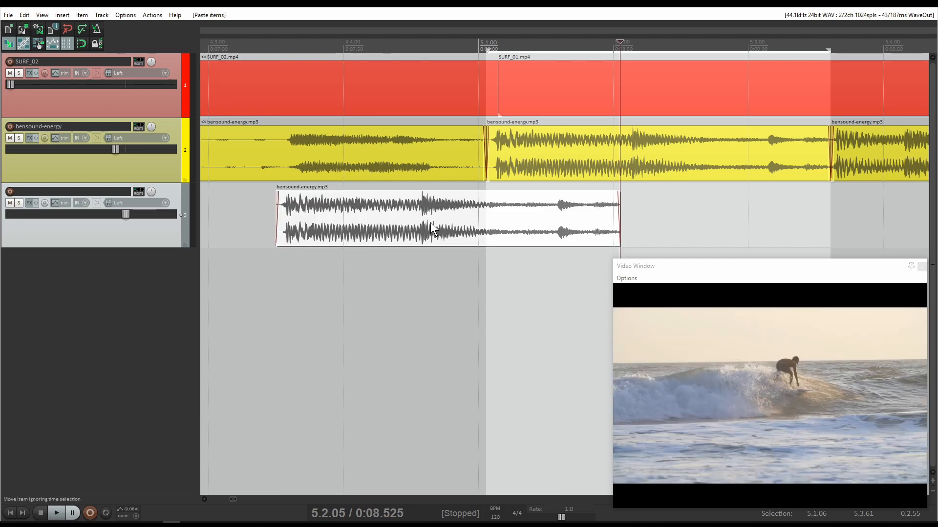
Heal the splits between the three bensound-energy items on the second track and clear the time selection.
{"action": "left_click", "coordinate": [145, 168]}
{"action": "left_click", "coordinate": [369, 163]}
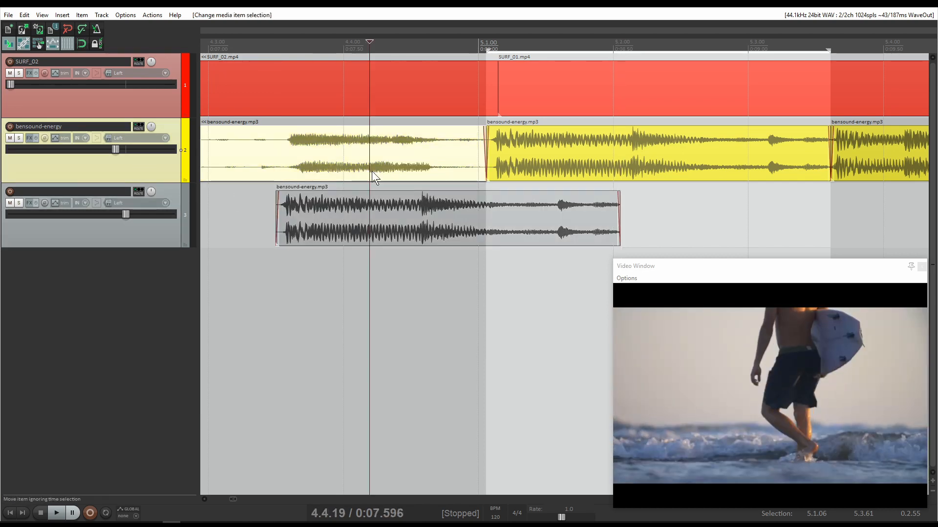
{"action": "left_click", "coordinate": [581, 162], "text": "ctrl"}
{"action": "left_click", "coordinate": [878, 161], "text": "ctrl"}
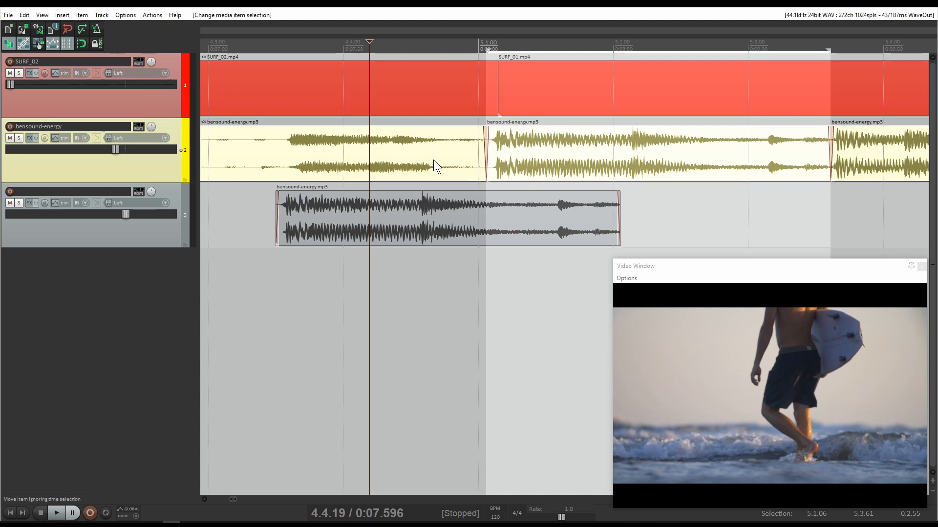
{"action": "left_click", "coordinate": [82, 15]}
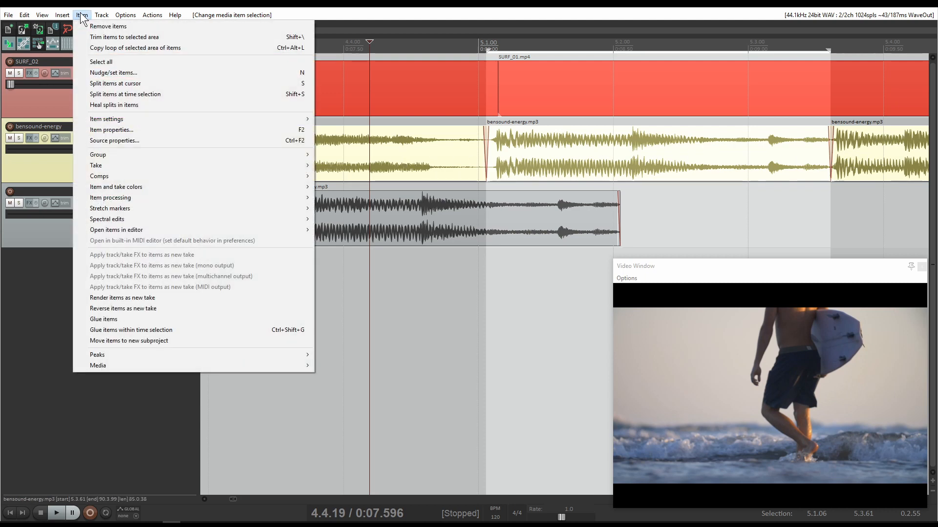
{"action": "left_click", "coordinate": [114, 105]}
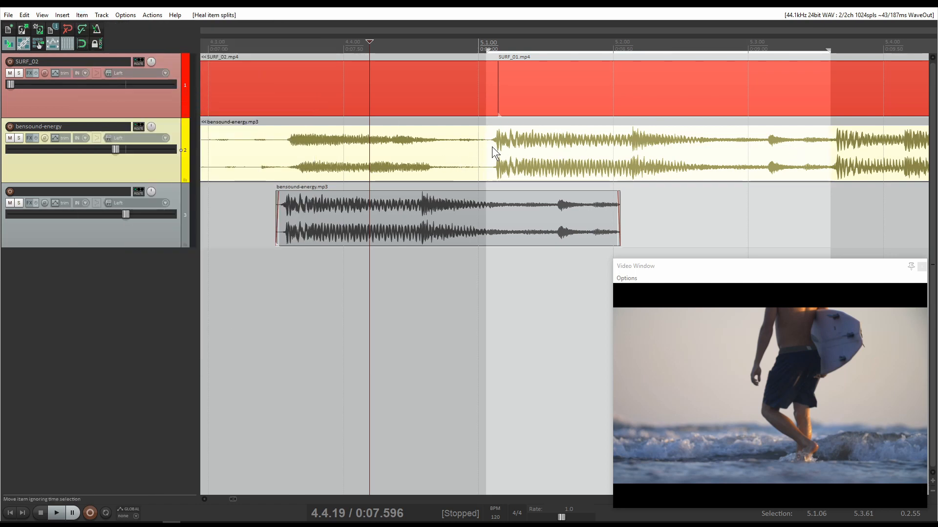
{"action": "key", "text": "Escape"}
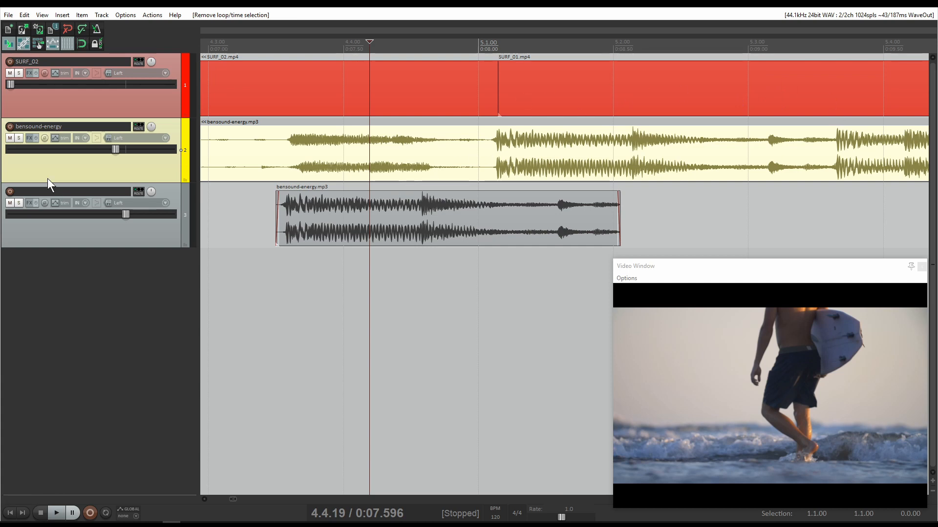
Mute the bensound-energy track and move the pasted segment on the third track to start at about 2.4.80.
{"action": "left_click", "coordinate": [10, 138]}
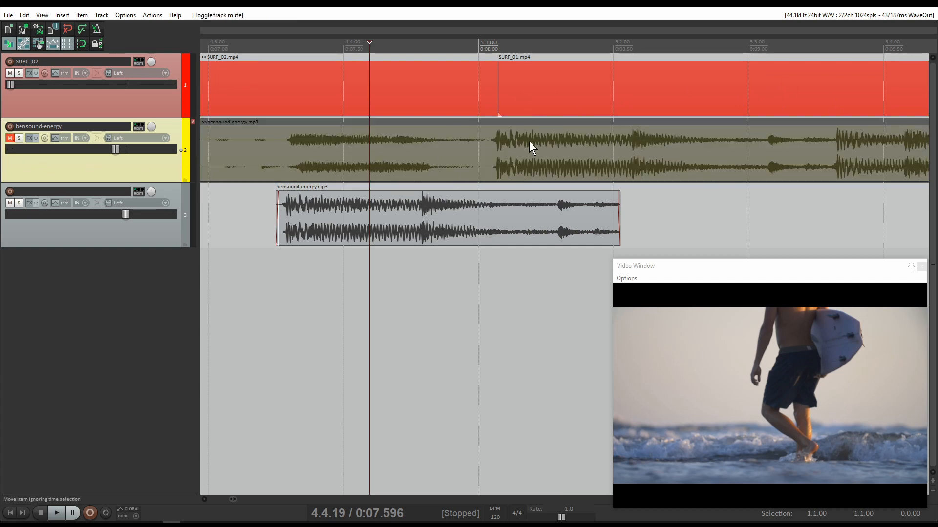
{"action": "scroll", "coordinate": [476, 169], "scroll_direction": "down", "scroll_amount": 3}
{"action": "scroll", "coordinate": [561, 161], "scroll_direction": "down", "scroll_amount": 2}
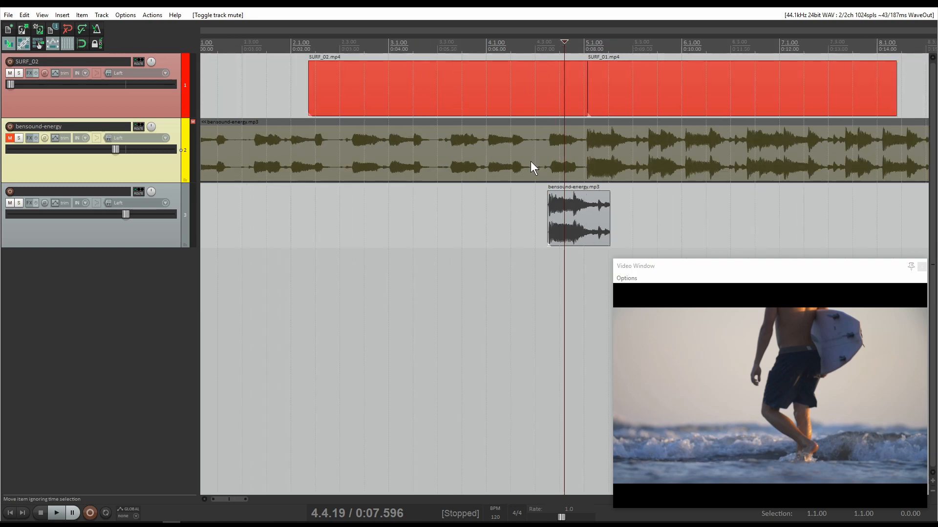
{"action": "left_click_drag", "start_coordinate": [577, 216], "coordinate": [414, 215]}
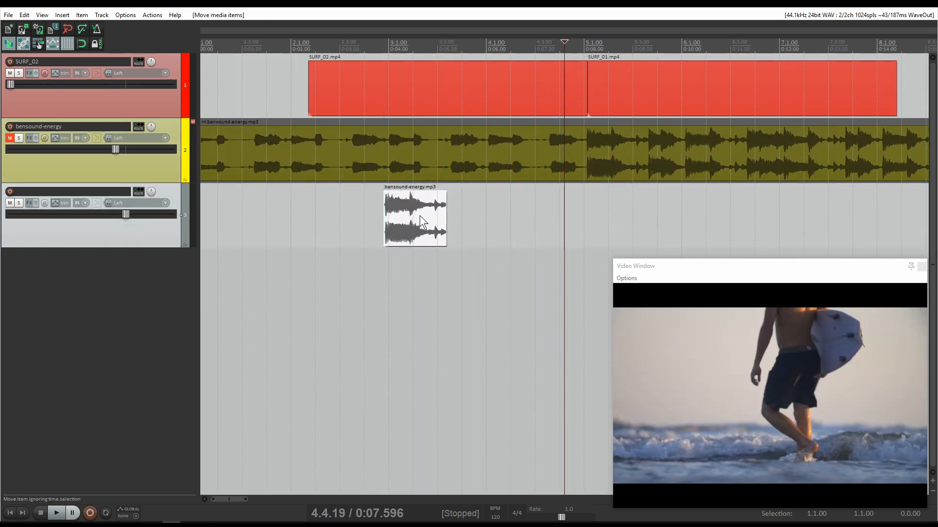
Set the third track's color to light cyan.
{"action": "left_click", "coordinate": [414, 216]}
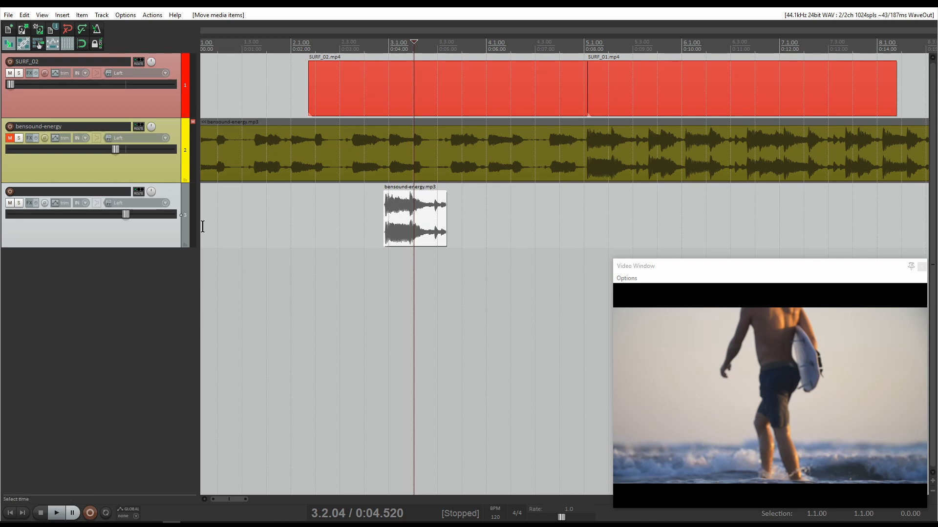
{"action": "key", "text": "c"}
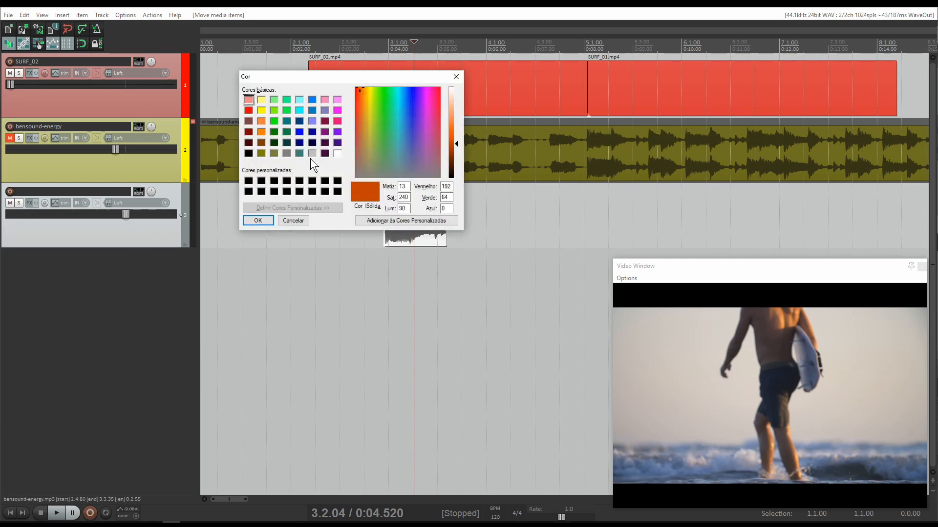
{"action": "left_click", "coordinate": [298, 109]}
{"action": "left_click", "coordinate": [258, 221]}
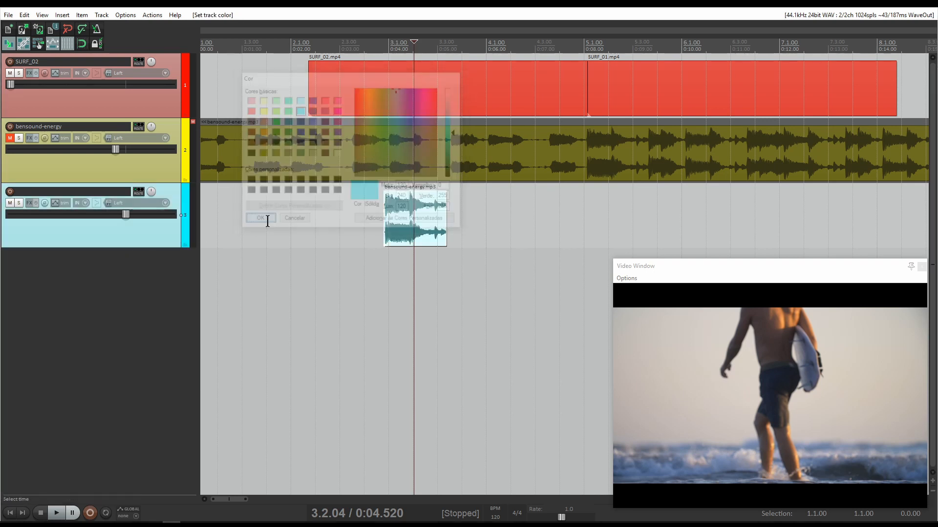
Play the segment on the third track from its start.
{"action": "left_click", "coordinate": [383, 221]}
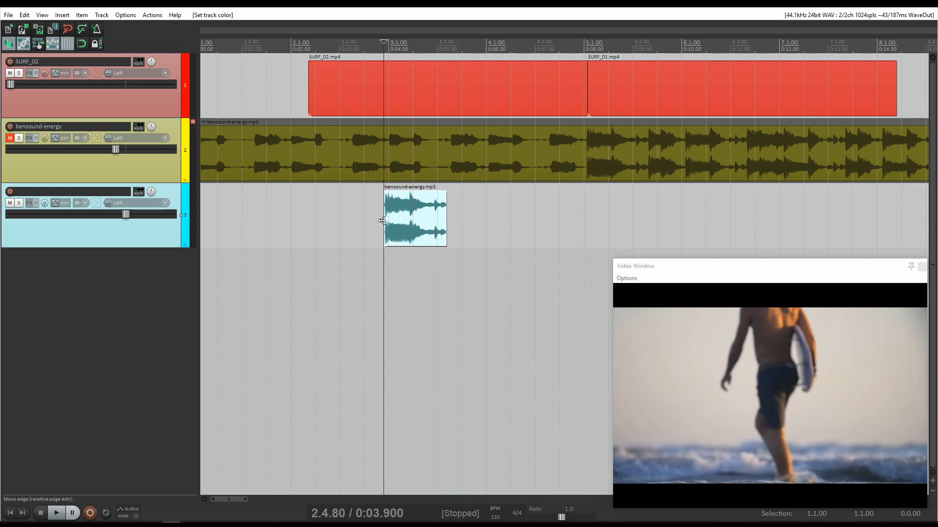
{"action": "key", "text": "space"}
{"action": "key", "text": "space"}
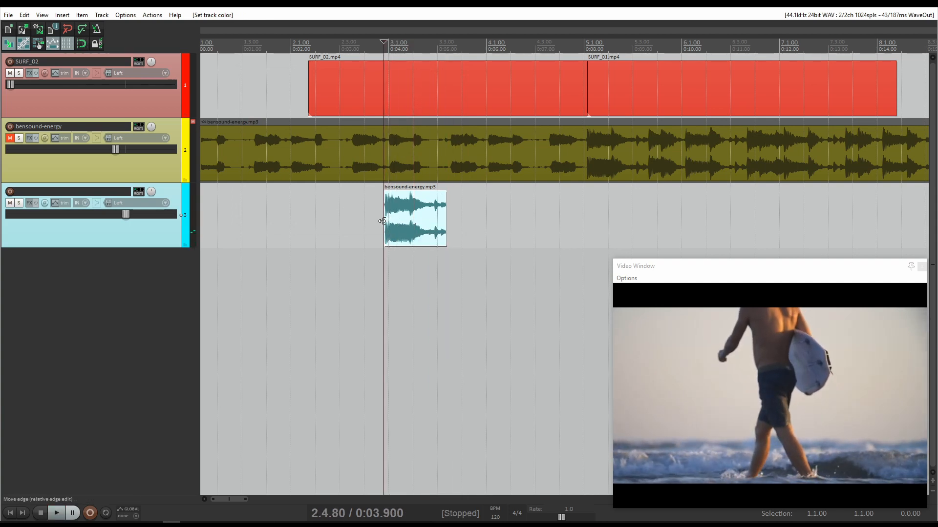
Reverse the active take of the segment on the third track and play the result.
{"action": "right_click", "coordinate": [417, 218]}
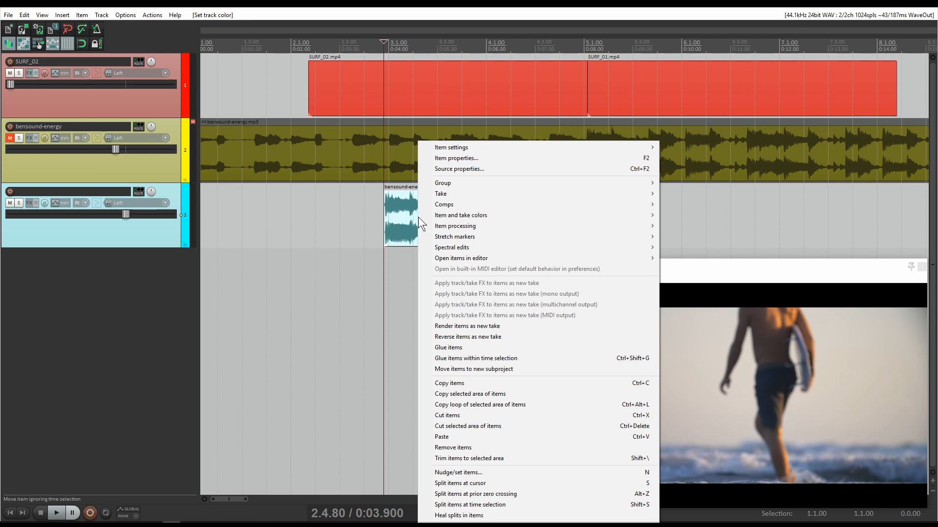
{"action": "mouse_move", "coordinate": [492, 150]}
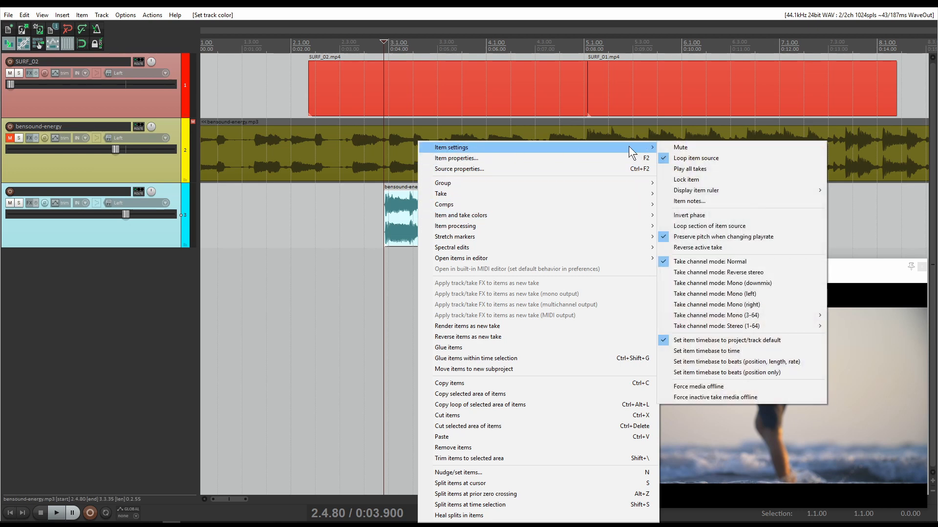
{"action": "left_click", "coordinate": [691, 247]}
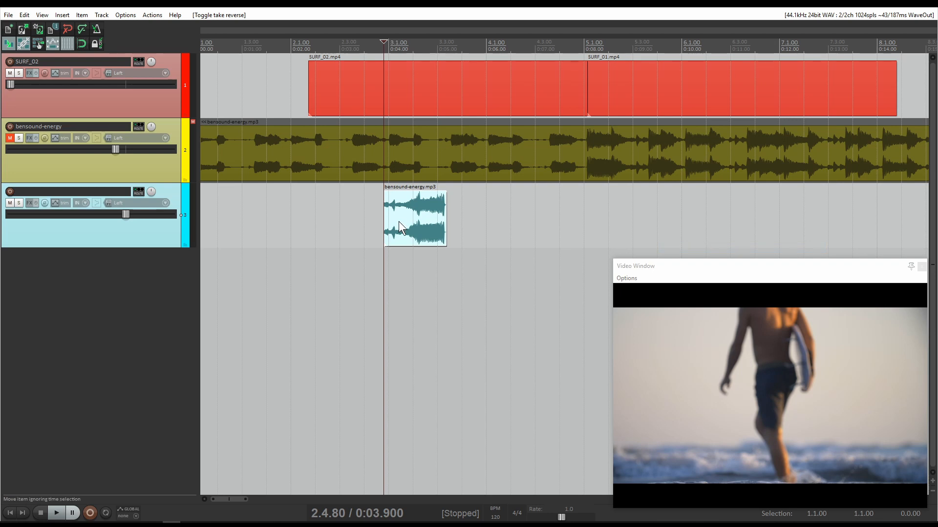
{"action": "key", "text": "space"}
{"action": "key", "text": "space"}
Try a short fade-in at the start of the reversed segment and shrink it back.
{"action": "scroll", "coordinate": [404, 199], "scroll_direction": "up", "scroll_amount": 5}
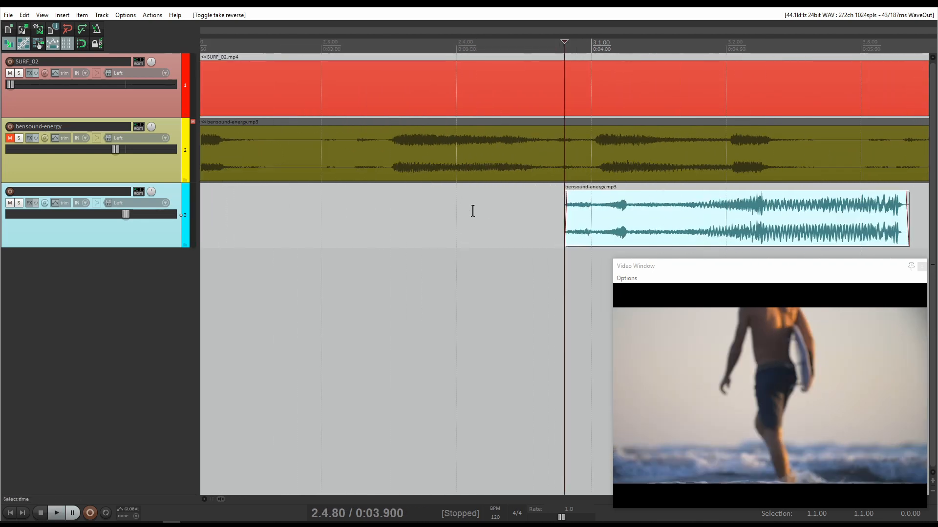
{"action": "scroll", "coordinate": [637, 195], "scroll_direction": "left", "scroll_amount": 2}
{"action": "scroll", "coordinate": [635, 196], "scroll_direction": "right", "scroll_amount": 4}
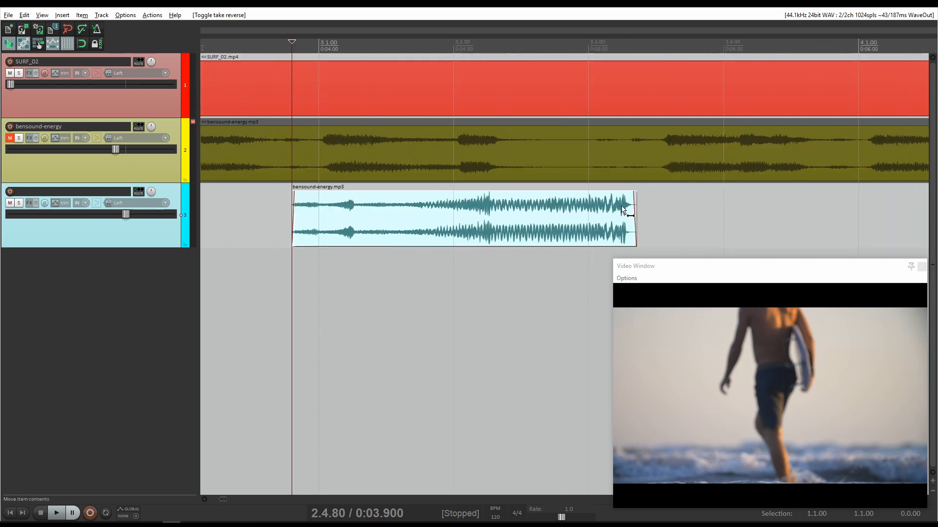
{"action": "left_click", "coordinate": [295, 209]}
{"action": "left_click_drag", "start_coordinate": [296, 194], "coordinate": [309, 195]}
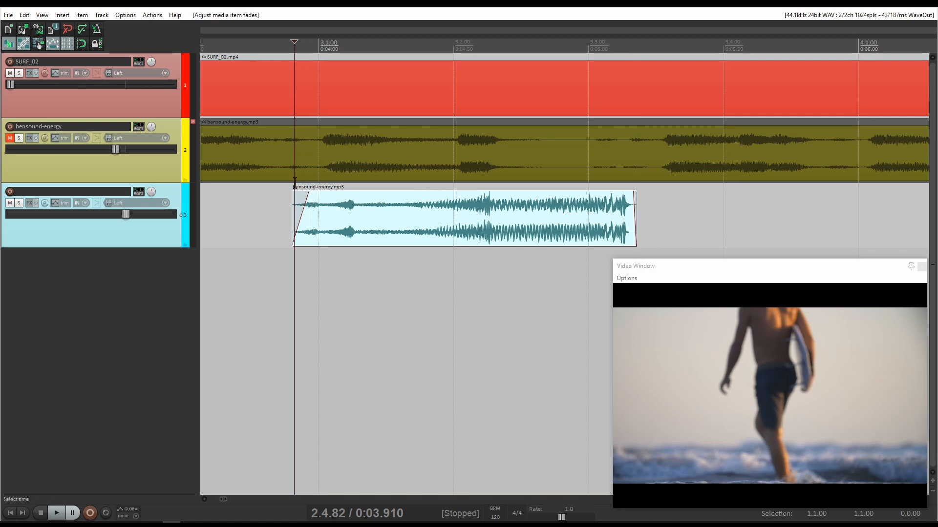
{"action": "left_click", "coordinate": [275, 201]}
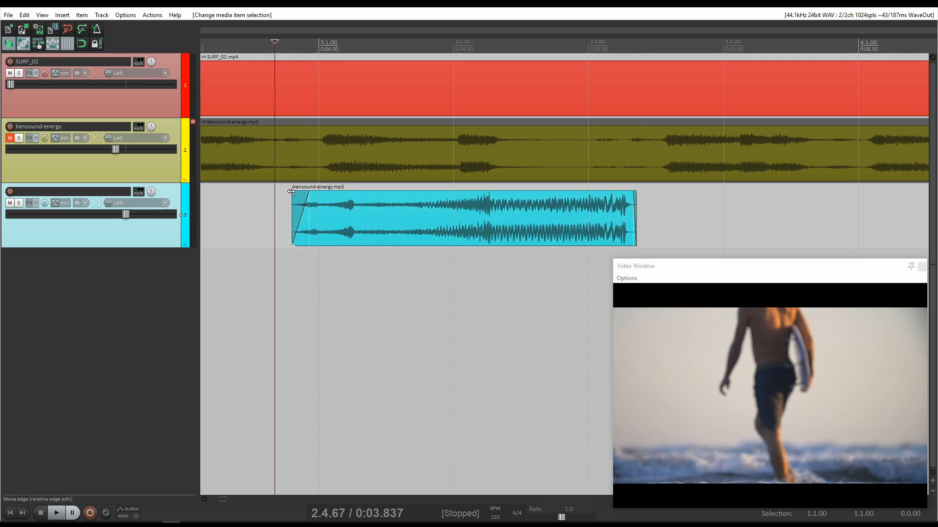
{"action": "left_click_drag", "start_coordinate": [307, 194], "coordinate": [296, 193]}
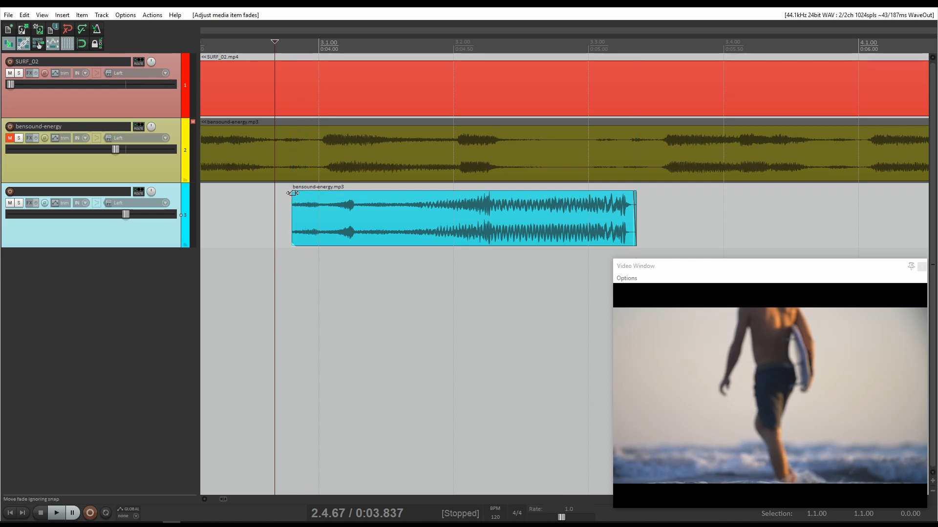
Extend the fade-in across the full length of the reversed segment and play it.
{"action": "left_click_drag", "start_coordinate": [293, 193], "coordinate": [643, 215]}
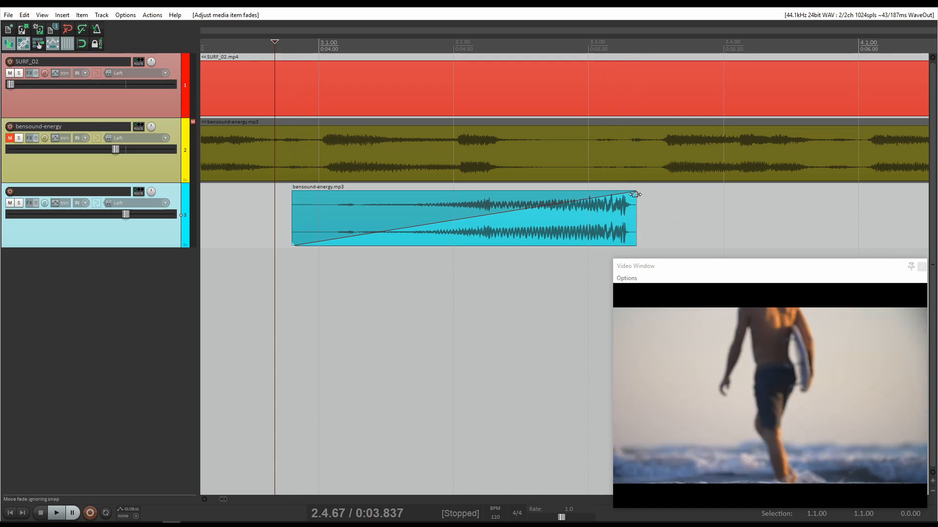
{"action": "scroll", "coordinate": [370, 240], "scroll_direction": "down", "scroll_amount": 2}
{"action": "key", "text": "space"}
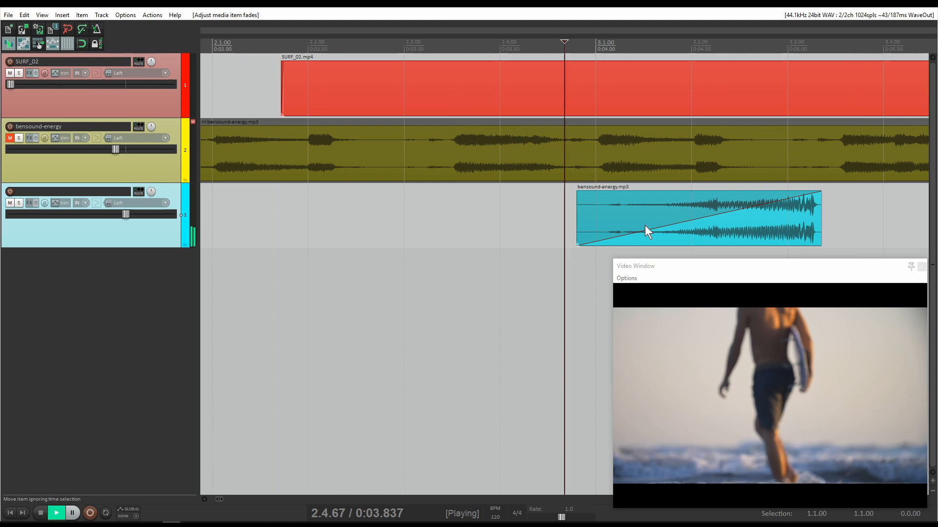
{"action": "key", "text": "space"}
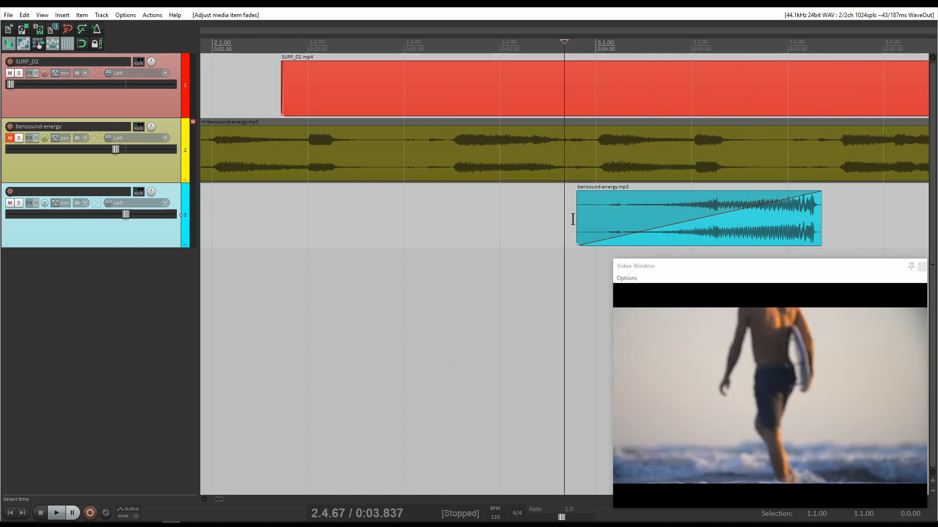
Add the ReaVerbate (Cockos) reverb plug-in to the third track's effects.
{"action": "scroll", "coordinate": [569, 210], "scroll_direction": "left", "scroll_amount": 1}
{"action": "scroll", "coordinate": [568, 210], "scroll_direction": "right", "scroll_amount": 5}
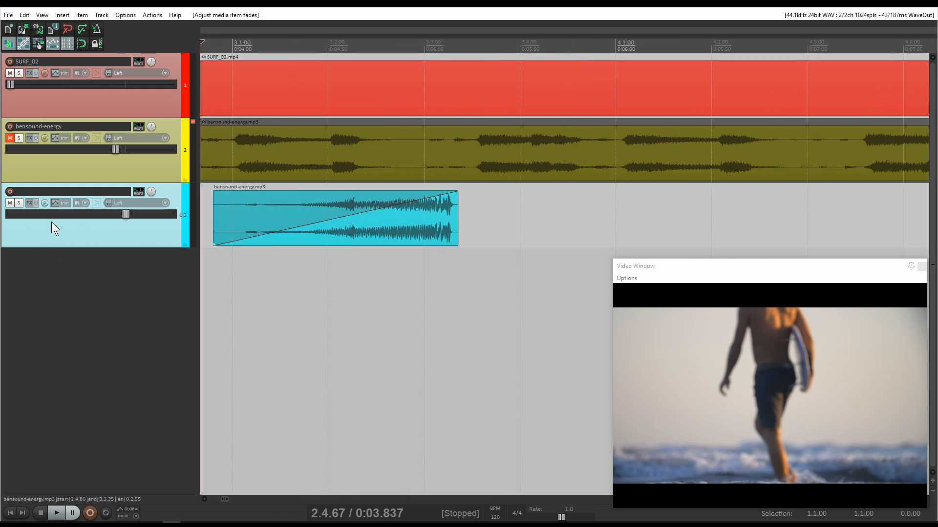
{"action": "left_click", "coordinate": [30, 203]}
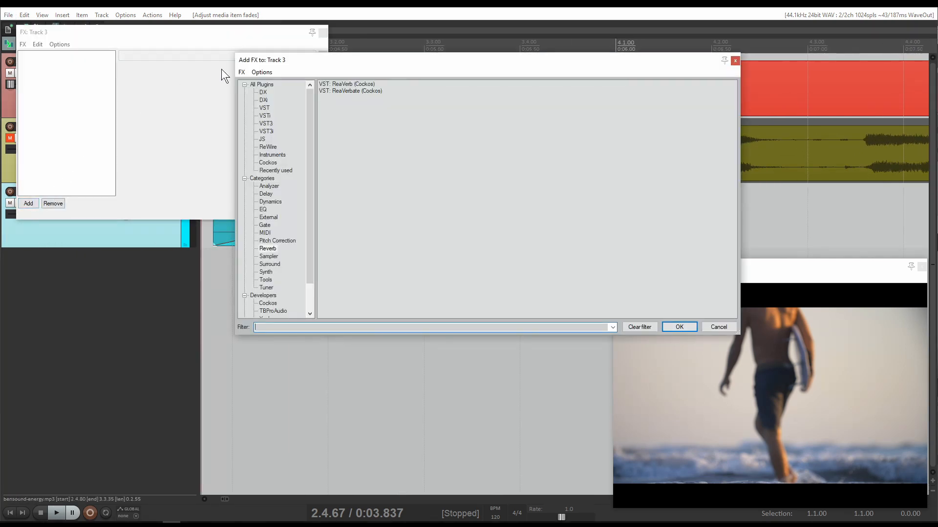
{"action": "left_click", "coordinate": [321, 33]}
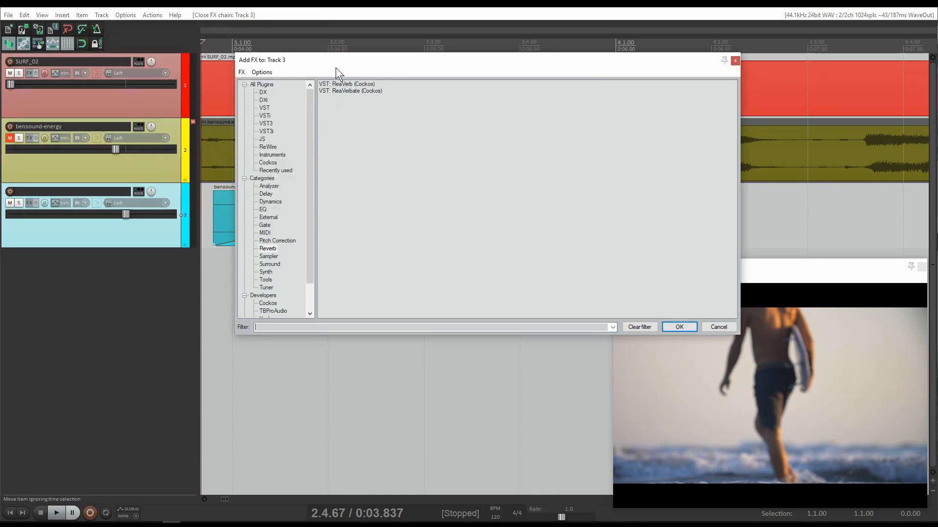
{"action": "left_click_drag", "start_coordinate": [368, 66], "coordinate": [392, 38]}
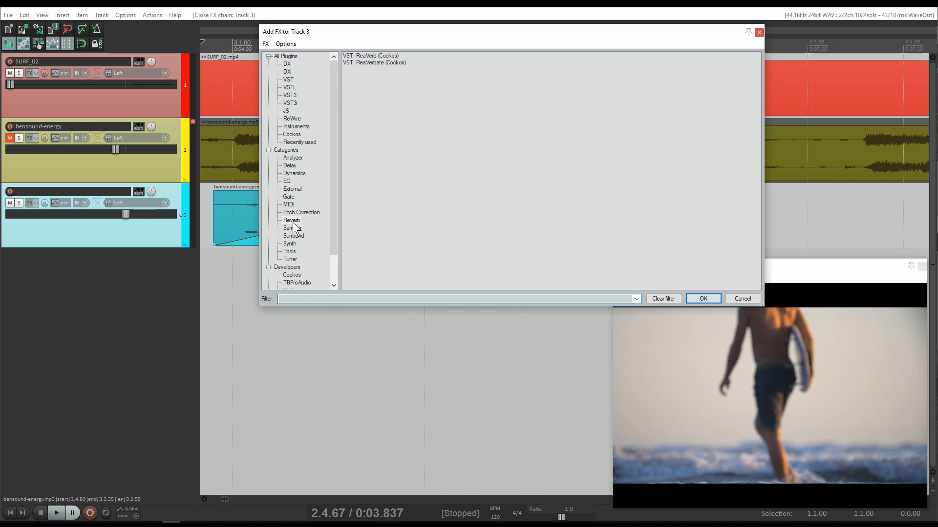
{"action": "left_click", "coordinate": [377, 62]}
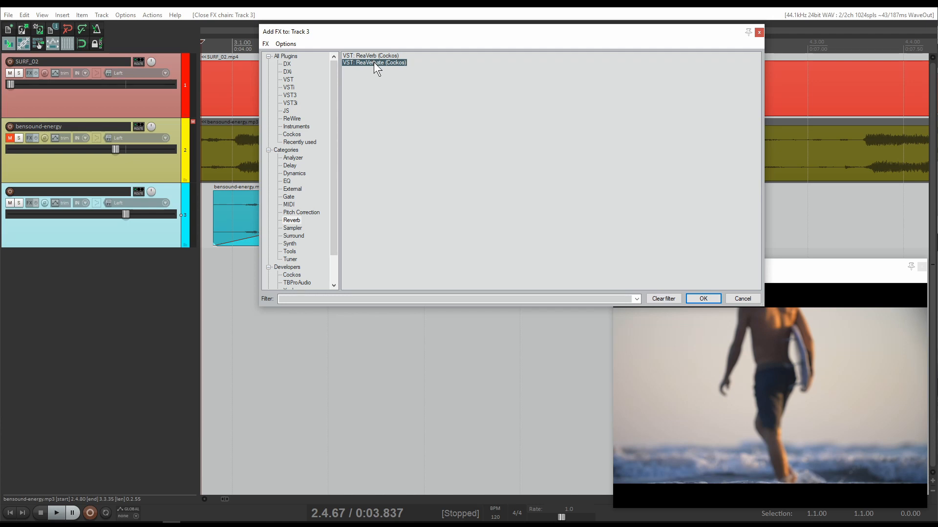
{"action": "left_click", "coordinate": [702, 298]}
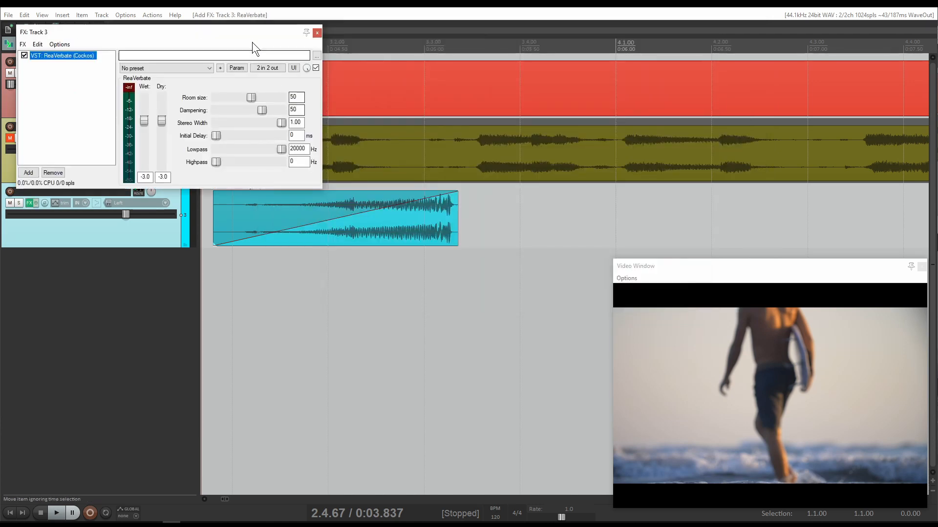
Set the reverb's room size to 95 and lower its dry level to -inf.
{"action": "left_click_drag", "start_coordinate": [252, 42], "coordinate": [559, 49]}
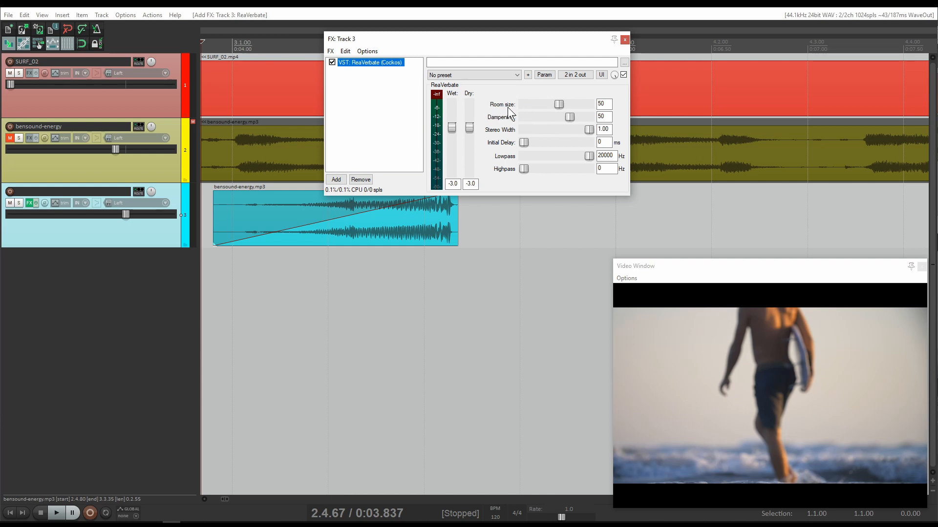
{"action": "left_click_drag", "start_coordinate": [559, 104], "coordinate": [634, 112]}
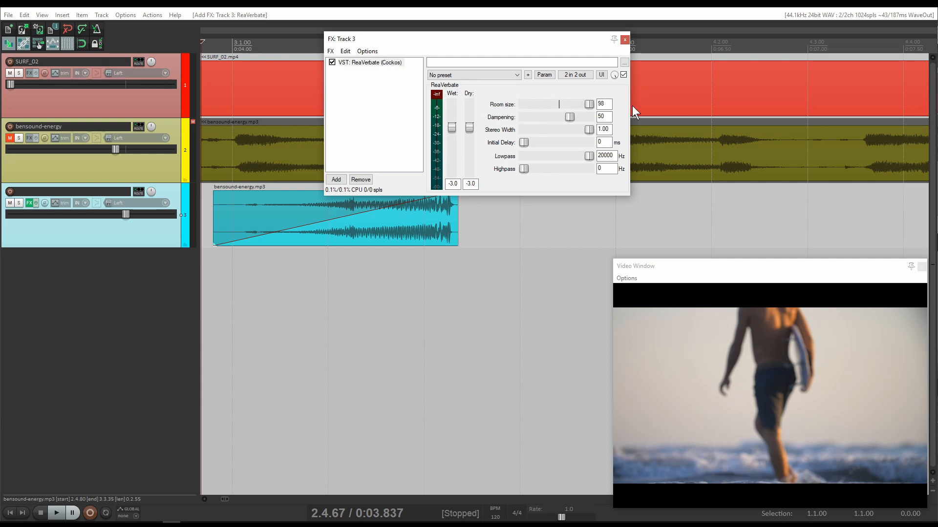
{"action": "double_click", "coordinate": [601, 103]}
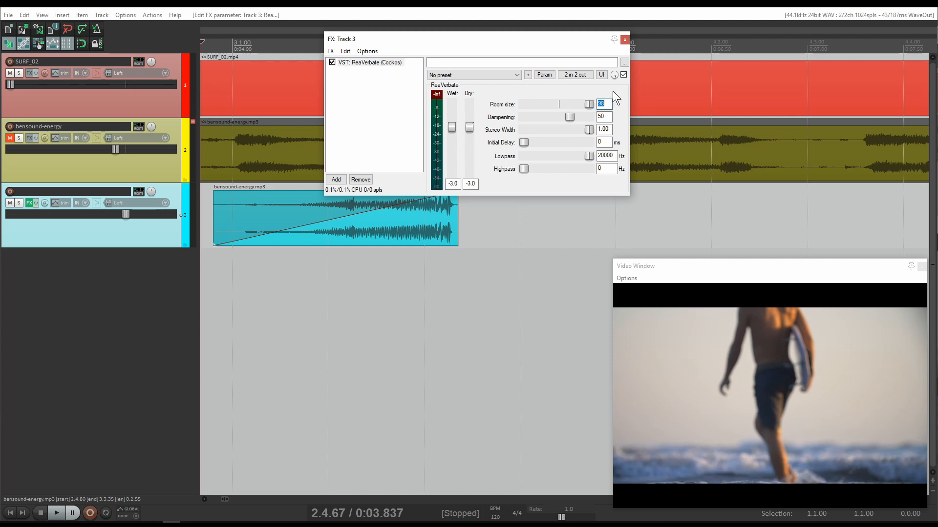
{"action": "type", "text": "95"}
{"action": "left_click_drag", "start_coordinate": [469, 127], "coordinate": [472, 190]}
Play the segment with reverb from its start and close the effects window.
{"action": "left_click", "coordinate": [211, 218]}
{"action": "key", "text": "space"}
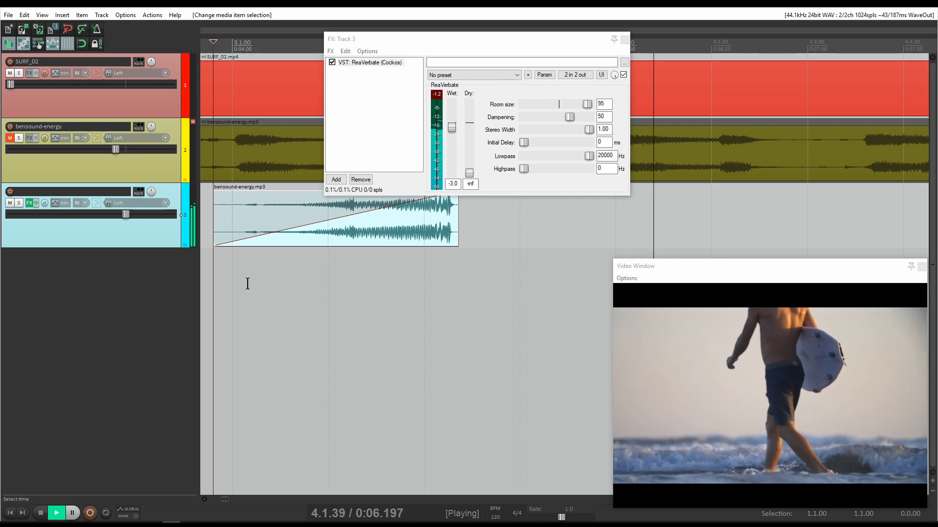
{"action": "key", "text": "space"}
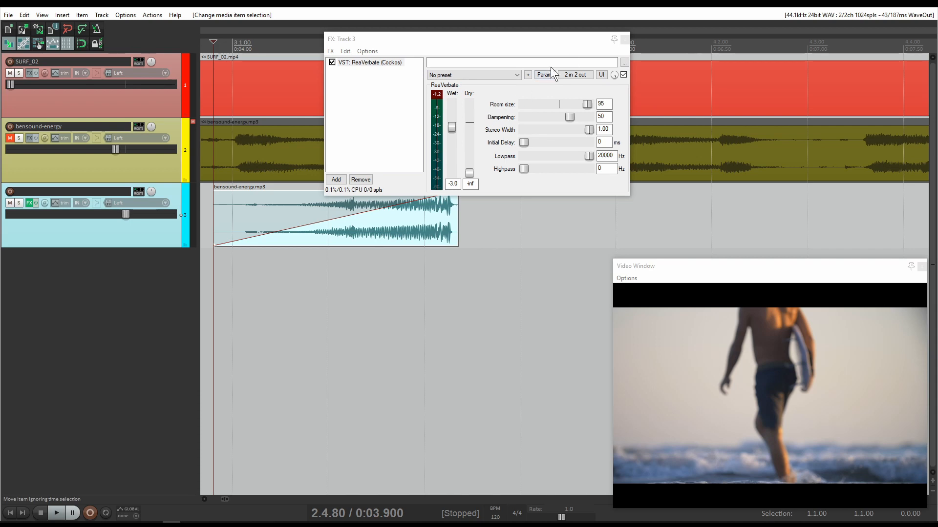
{"action": "left_click", "coordinate": [625, 39]}
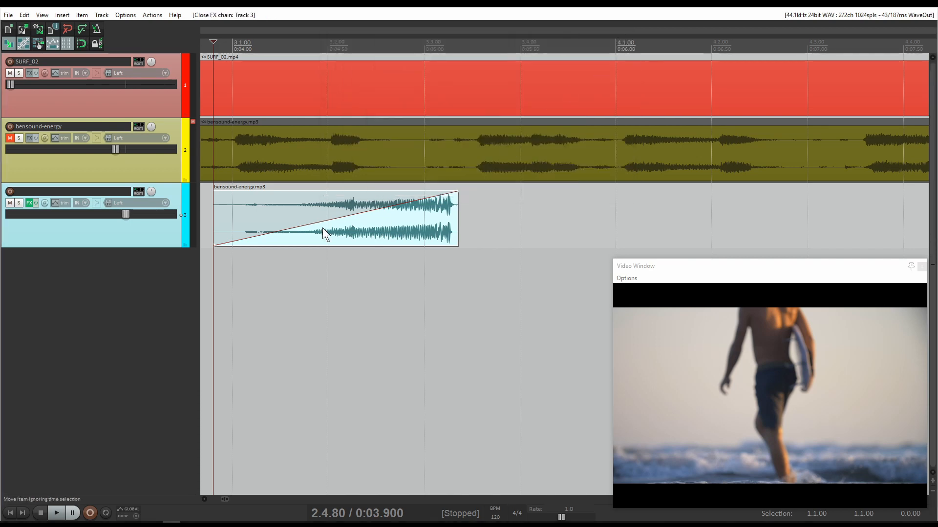
Render the third track to a stereo stem track and delete the muted original track.
{"action": "right_click", "coordinate": [146, 237]}
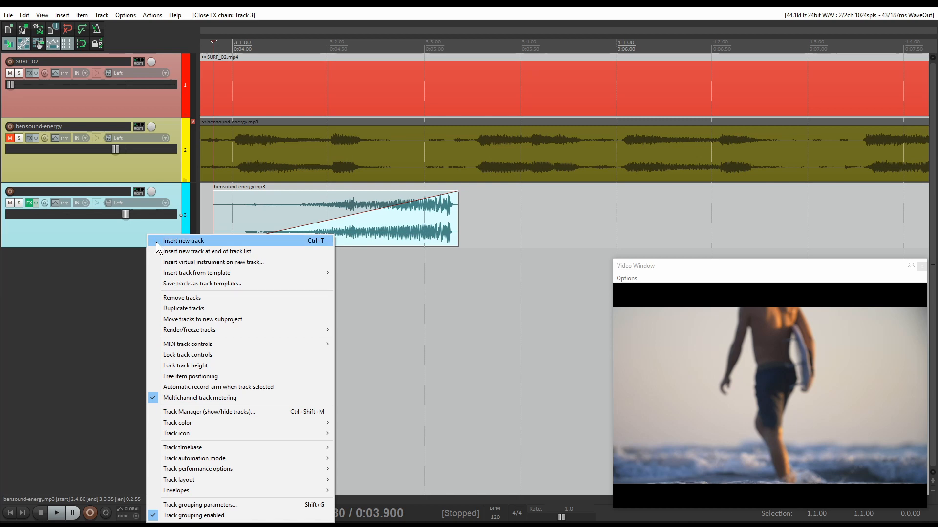
{"action": "mouse_move", "coordinate": [220, 330]}
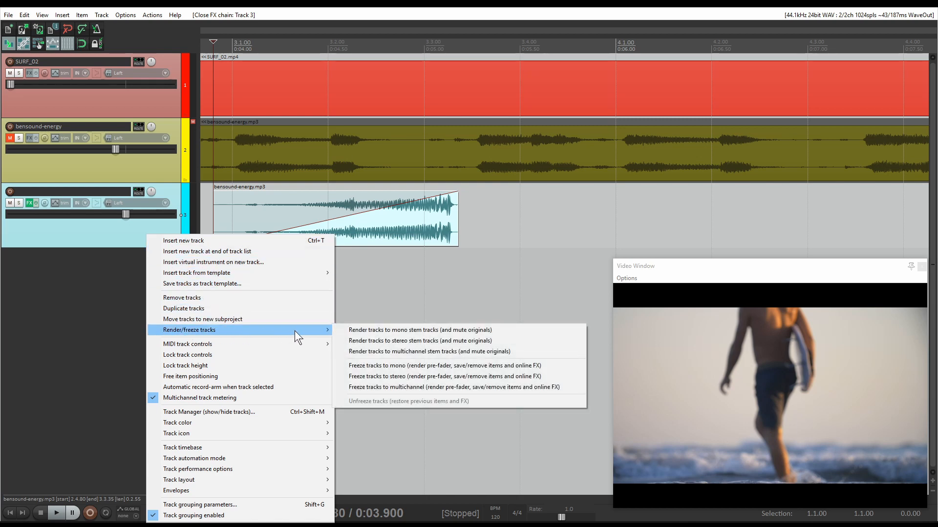
{"action": "left_click", "coordinate": [391, 341]}
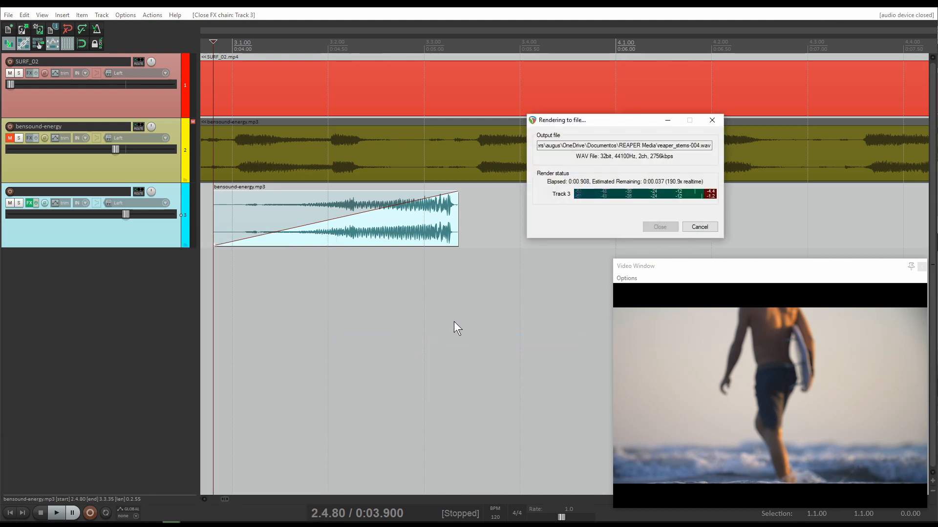
{"action": "left_click", "coordinate": [163, 297]}
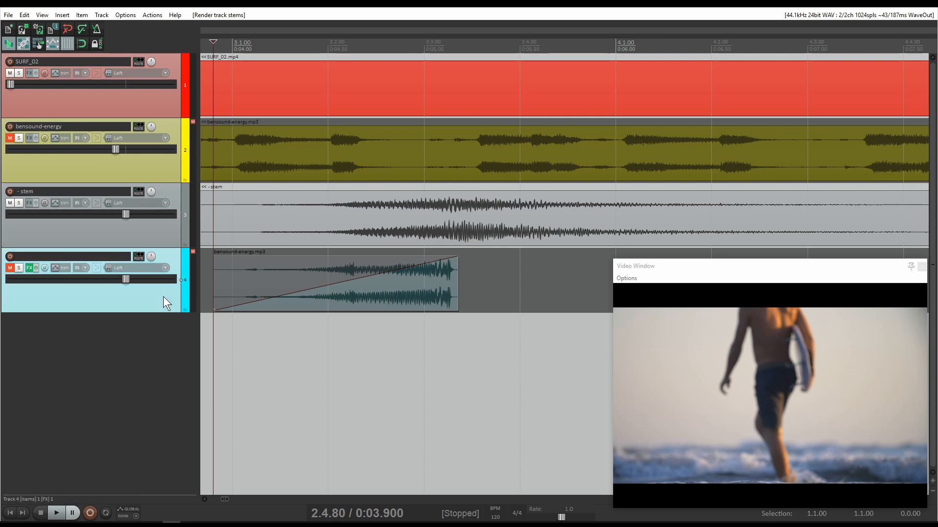
{"action": "key", "text": "Delete"}
{"action": "left_click", "coordinate": [609, 291]}
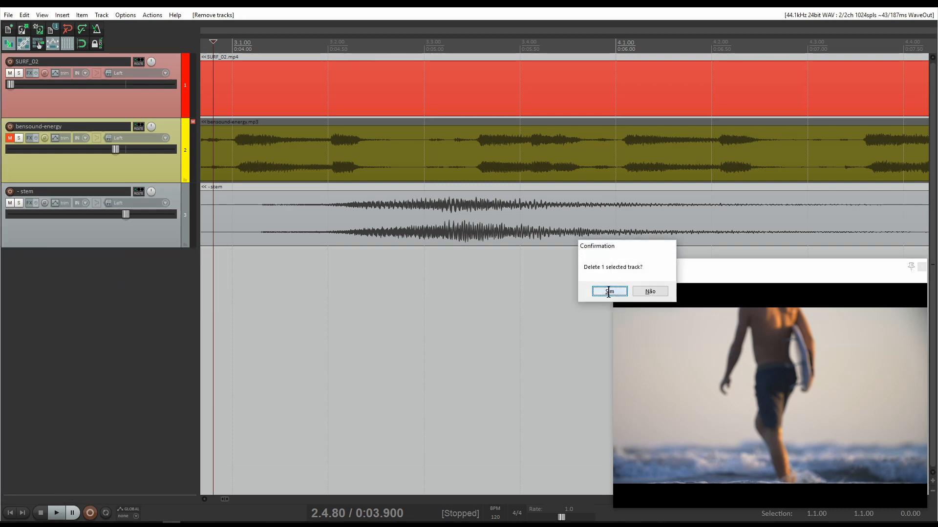
Color the rendered stem track light pink.
{"action": "key", "text": "c"}
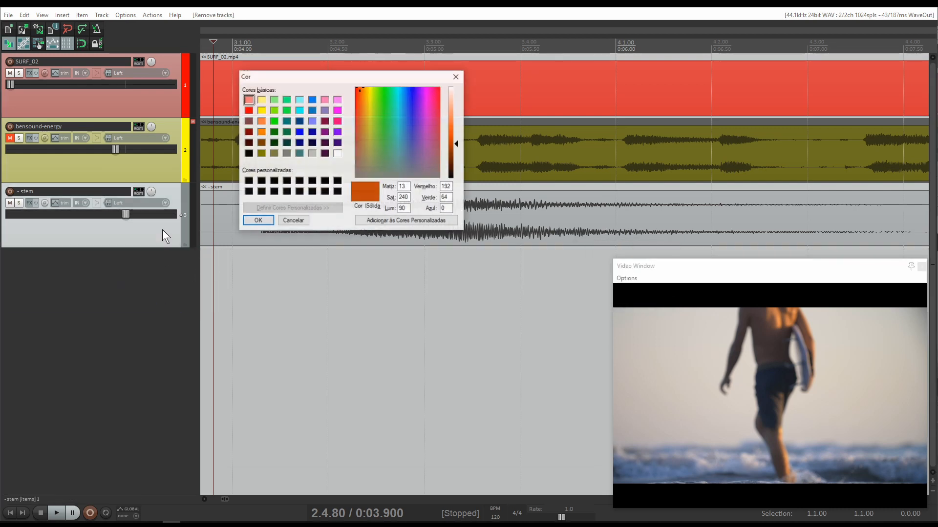
{"action": "left_click", "coordinate": [325, 100]}
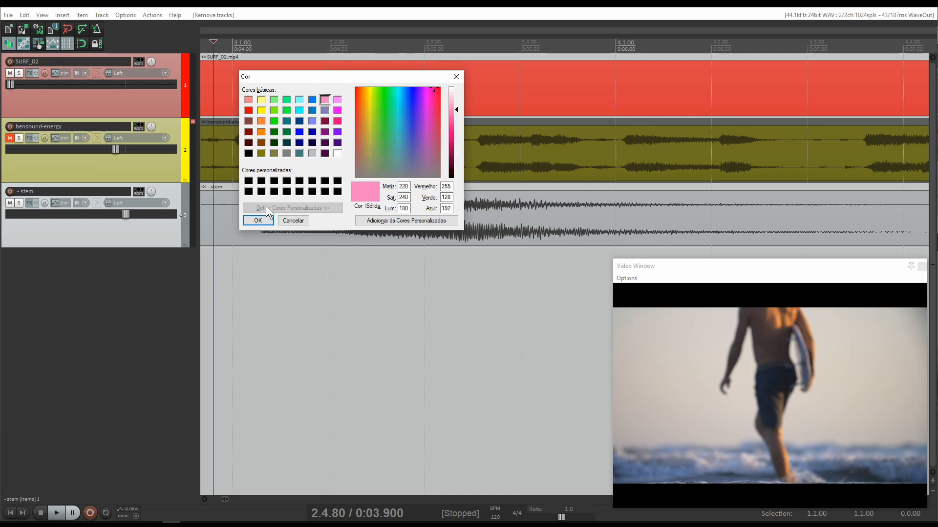
{"action": "left_click", "coordinate": [259, 220]}
Trim the stem item to its audible part, from 3.1.04 to 4.4.86, and clear the time selection.
{"action": "scroll", "coordinate": [577, 201], "scroll_direction": "down", "scroll_amount": 5}
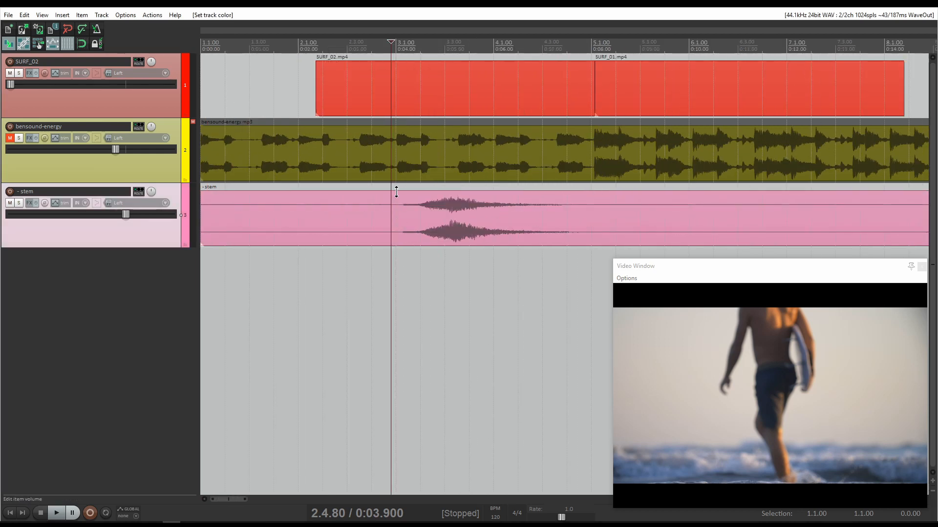
{"action": "left_click_drag", "start_coordinate": [397, 190], "coordinate": [587, 206]}
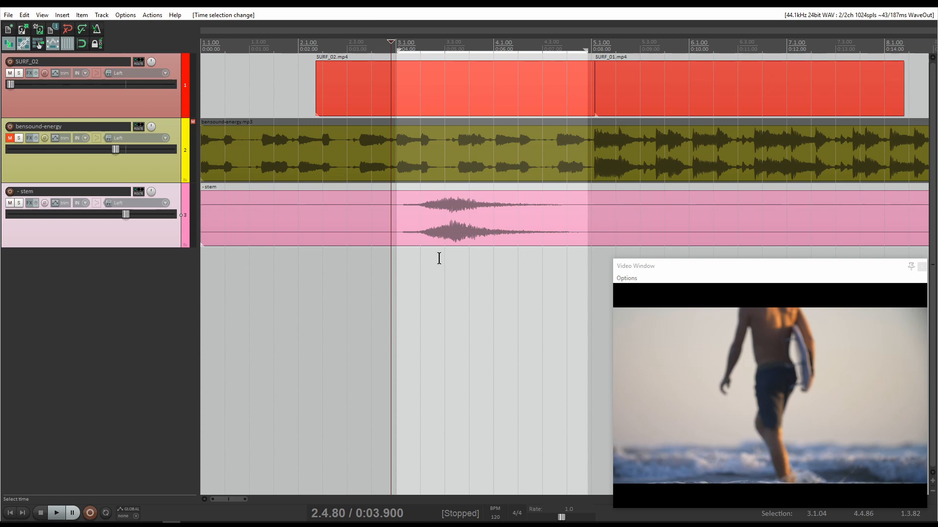
{"action": "left_click", "coordinate": [493, 225]}
{"action": "key", "text": "ctrl+t"}
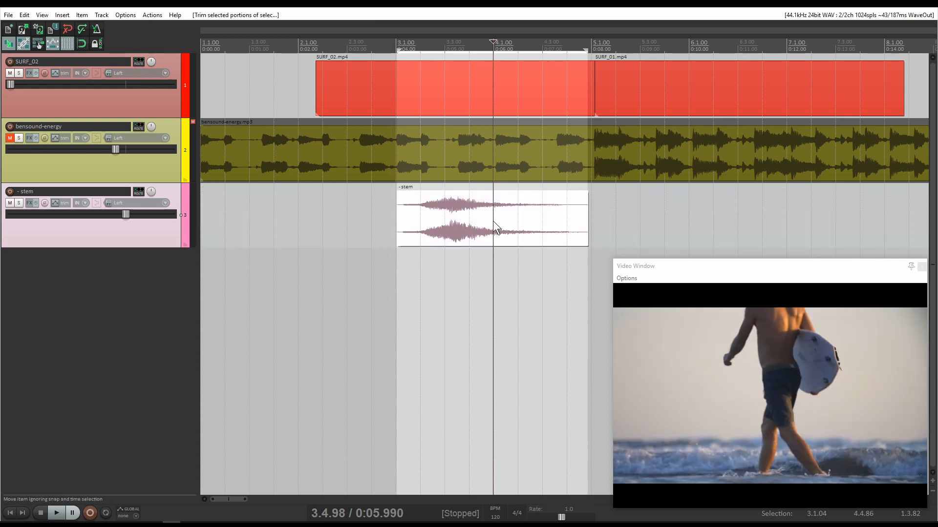
{"action": "key", "text": "Escape"}
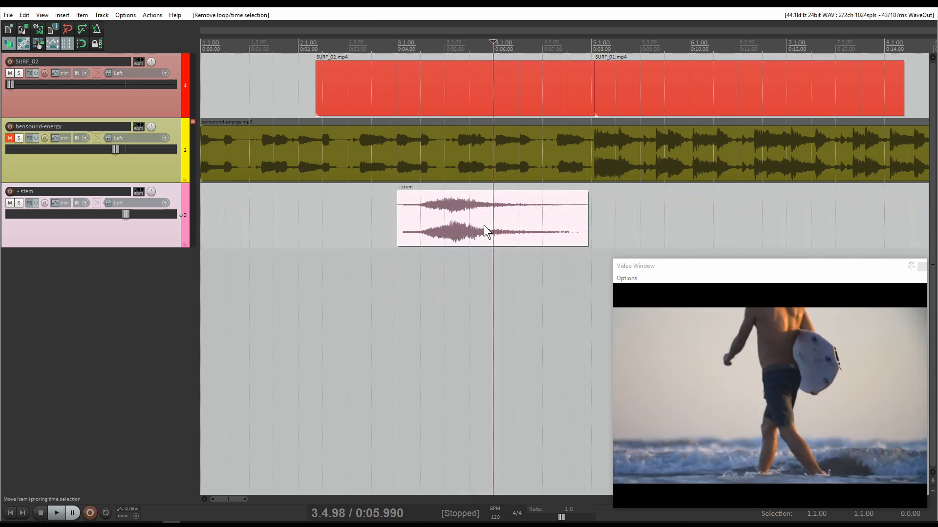
Move the trimmed stem item earlier so it starts just before 2.1.00, and play it.
{"action": "left_click_drag", "start_coordinate": [514, 222], "coordinate": [395, 228]}
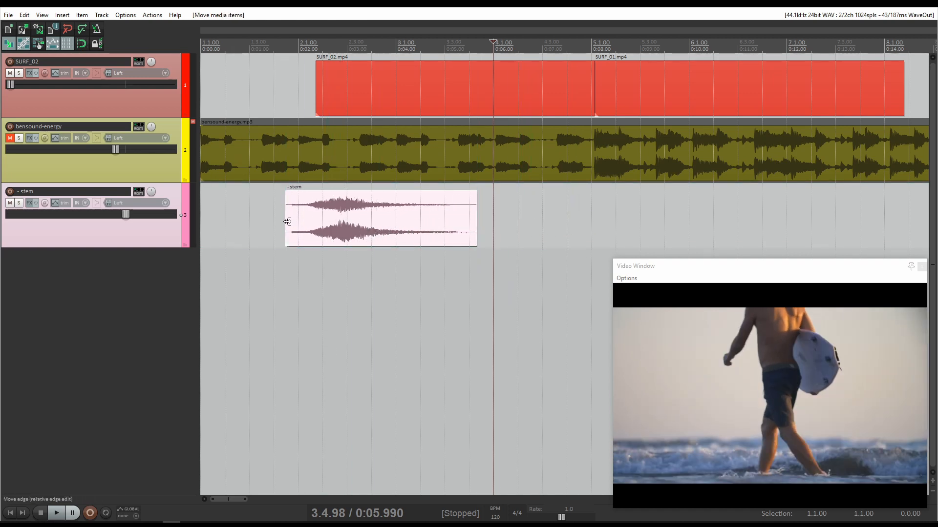
{"action": "left_click", "coordinate": [288, 222]}
{"action": "key", "text": "space"}
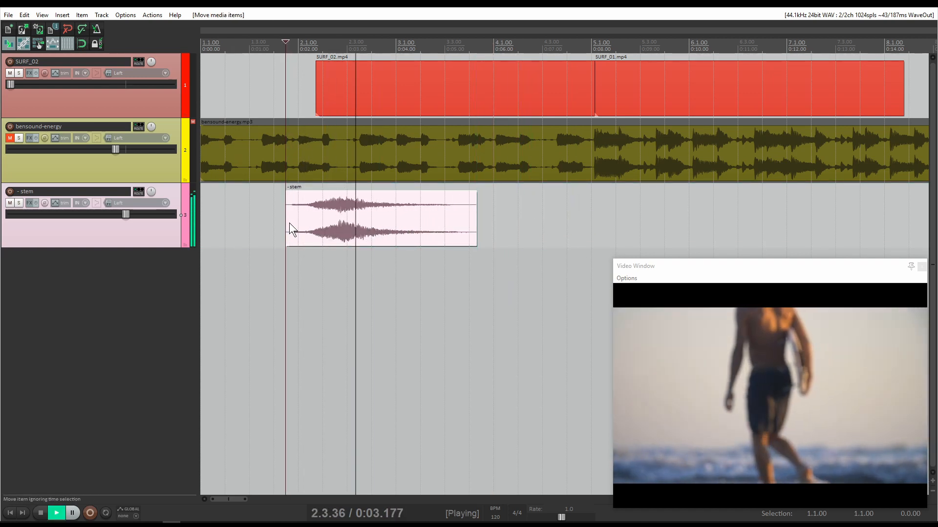
{"action": "key", "text": "space"}
Play only the stem's reverb tail from its peak at 2.3.00.
{"action": "left_click", "coordinate": [348, 194]}
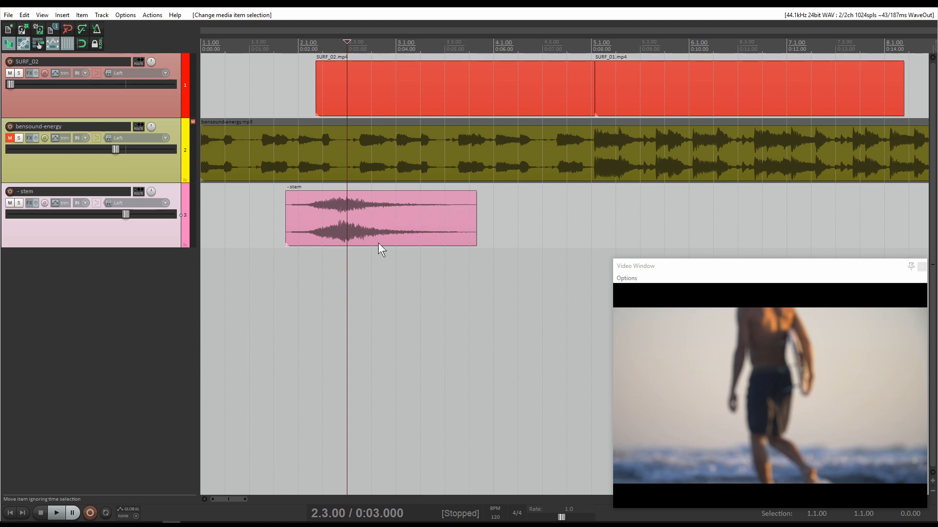
{"action": "key", "text": "space"}
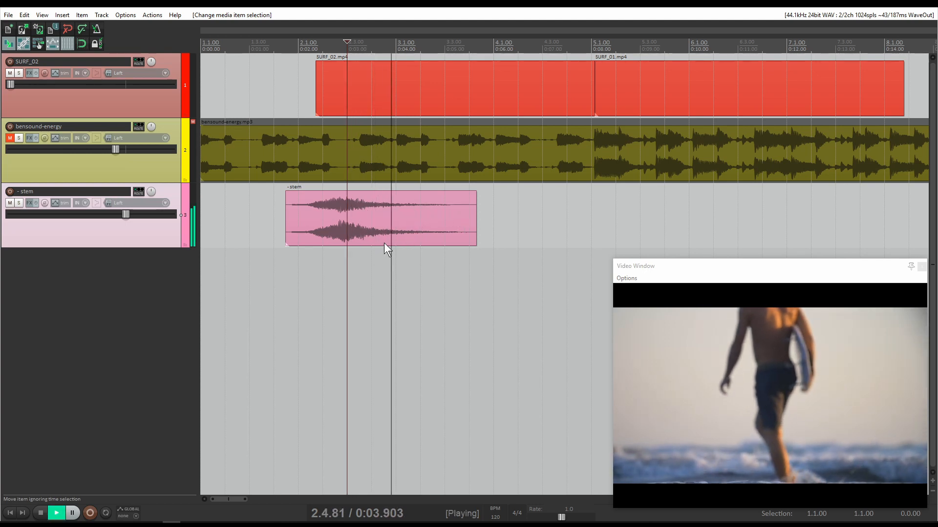
{"action": "key", "text": "space"}
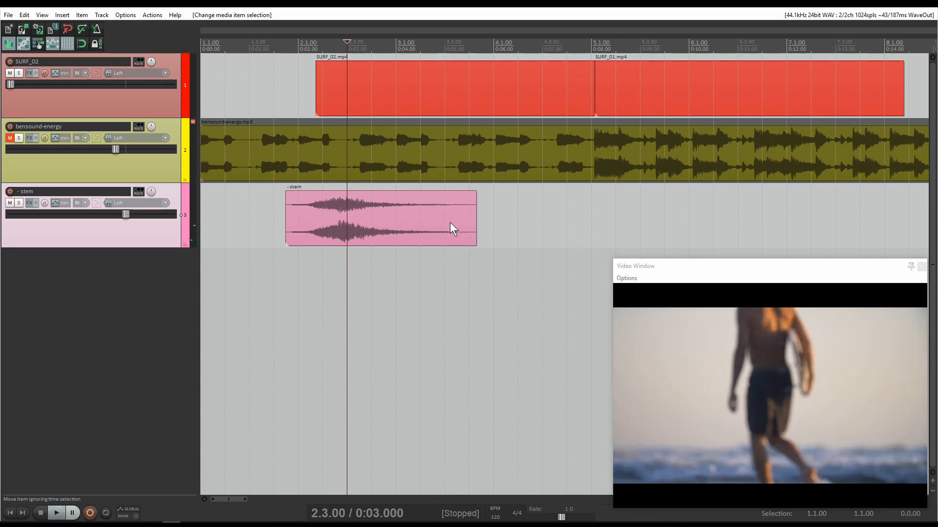
Split the stem item near its peak at 2.2.99 and delete the part before the split.
{"action": "scroll", "coordinate": [428, 218], "scroll_direction": "up", "scroll_amount": 10}
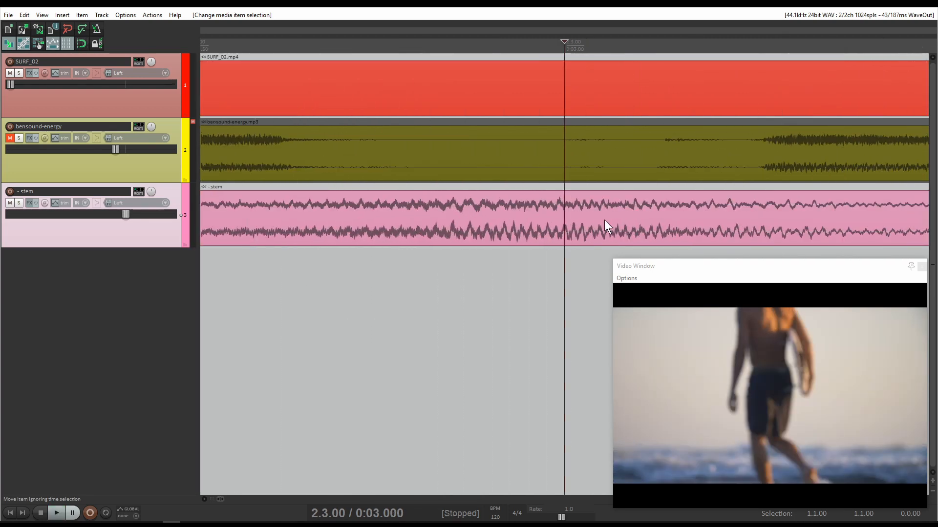
{"action": "left_click", "coordinate": [559, 199]}
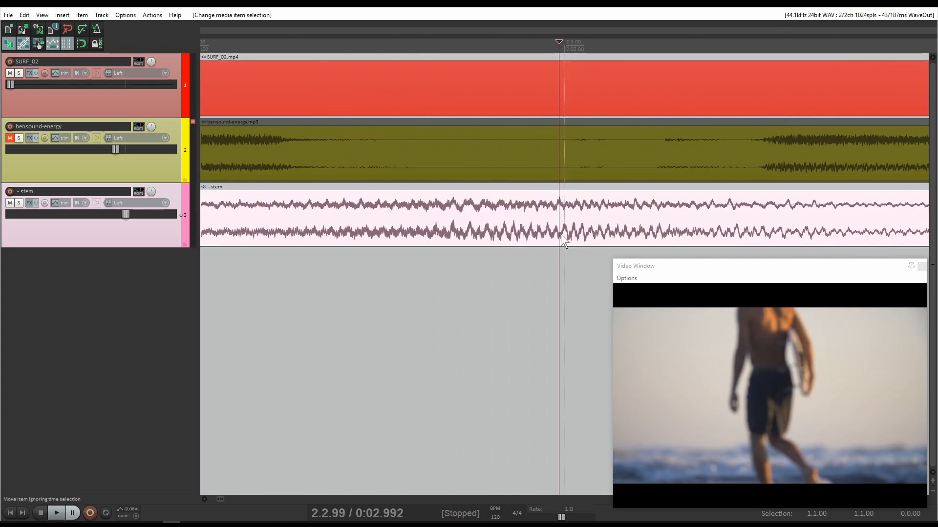
{"action": "key", "text": "s"}
{"action": "left_click", "coordinate": [514, 229]}
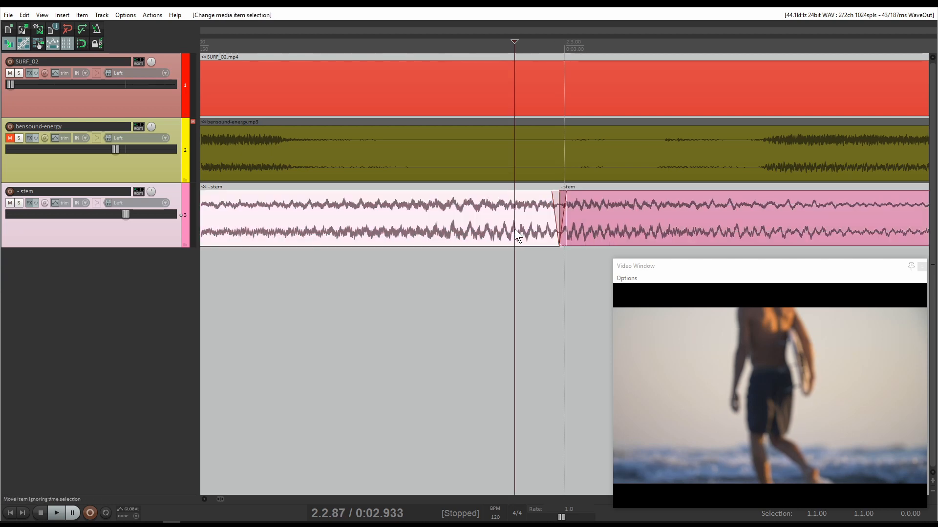
{"action": "key", "text": "Delete"}
Remove the fade-in from the remaining reverb tail and move it earlier to start at 2.1.26.
{"action": "left_click_drag", "start_coordinate": [670, 216], "coordinate": [421, 230]}
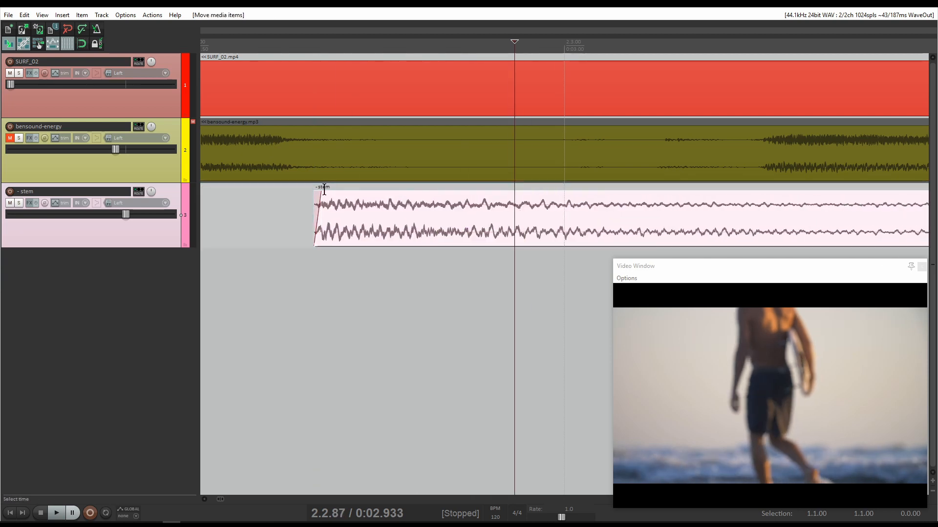
{"action": "left_click_drag", "start_coordinate": [324, 194], "coordinate": [315, 198]}
{"action": "scroll", "coordinate": [439, 215], "scroll_direction": "down", "scroll_amount": 10}
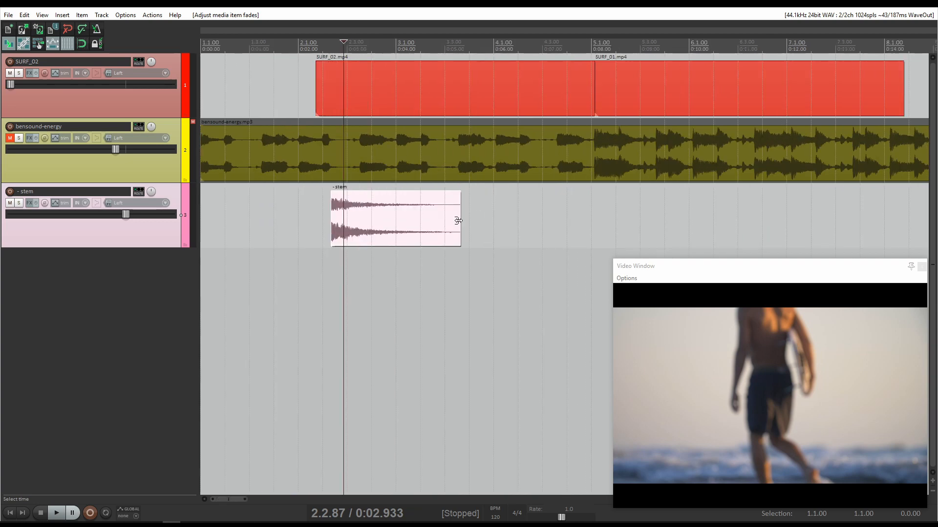
{"action": "left_click_drag", "start_coordinate": [409, 235], "coordinate": [383, 236]}
Reverse the active take of the reverb tail and play the result from its start.
{"action": "right_click", "coordinate": [366, 220]}
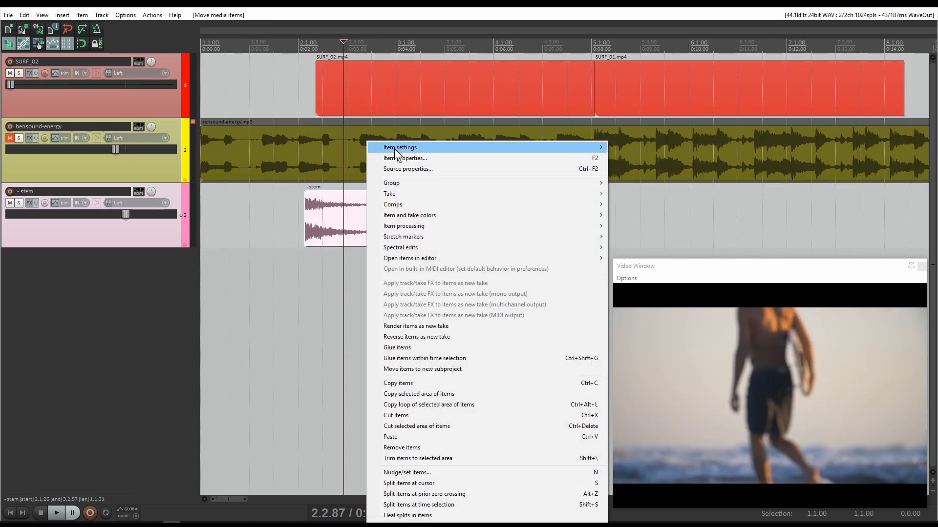
{"action": "mouse_move", "coordinate": [429, 148]}
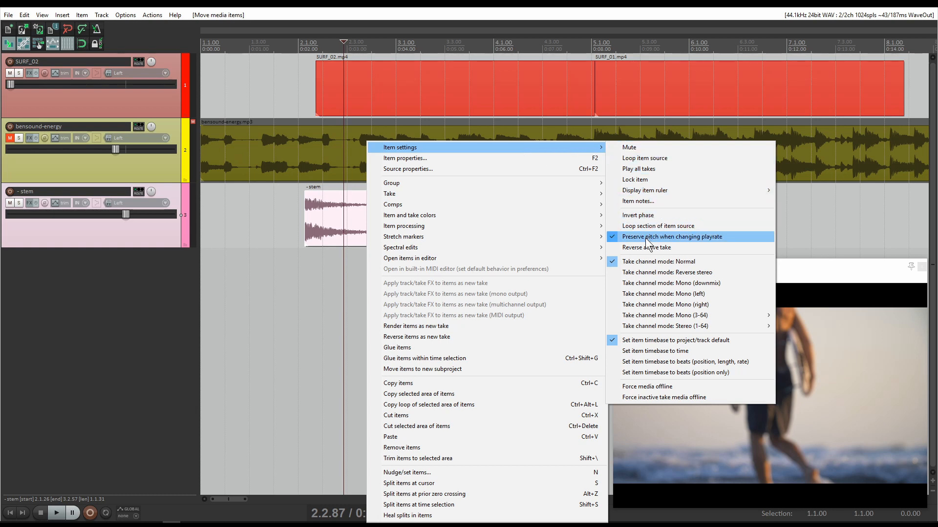
{"action": "left_click", "coordinate": [646, 248]}
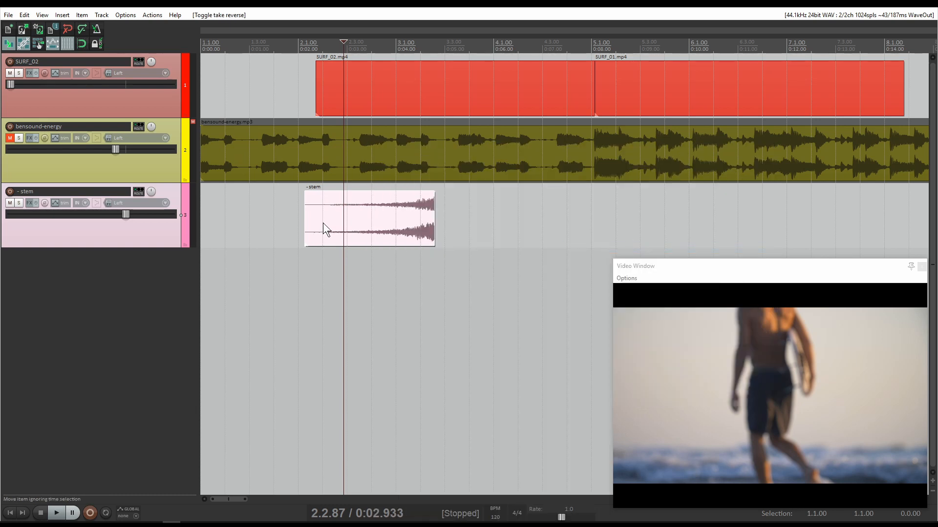
{"action": "left_click", "coordinate": [304, 228]}
{"action": "key", "text": "space"}
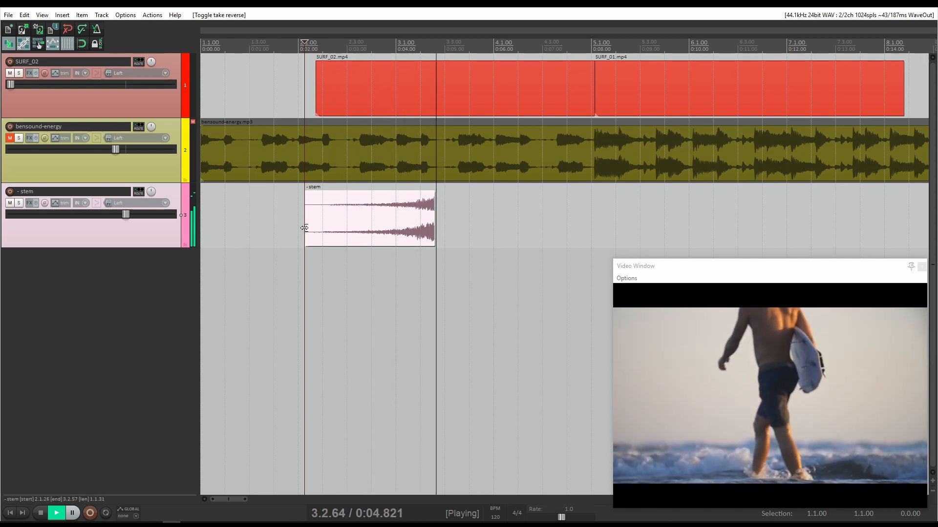
{"action": "key", "text": "space"}
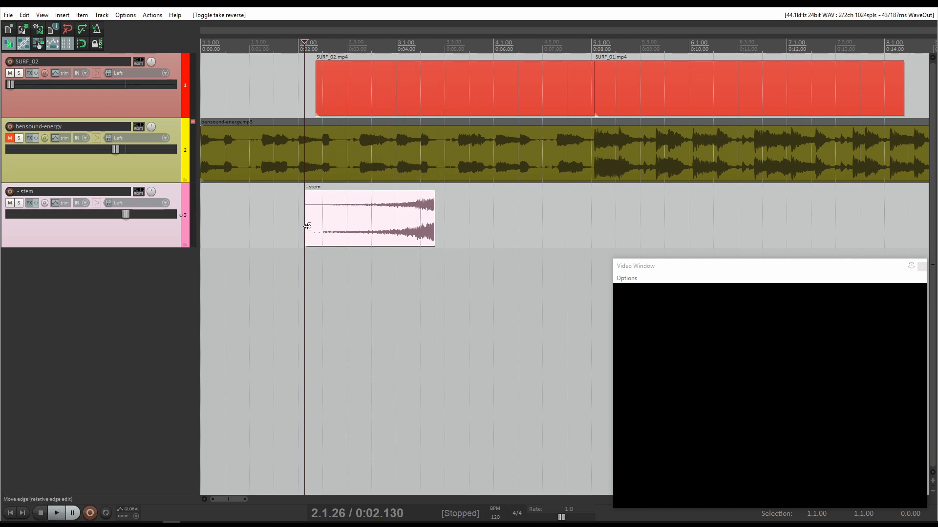
Trim the reversed tail to start at 2.3.08 with a fade-in across its full length, and play it.
{"action": "left_click_drag", "start_coordinate": [307, 226], "coordinate": [454, 208]}
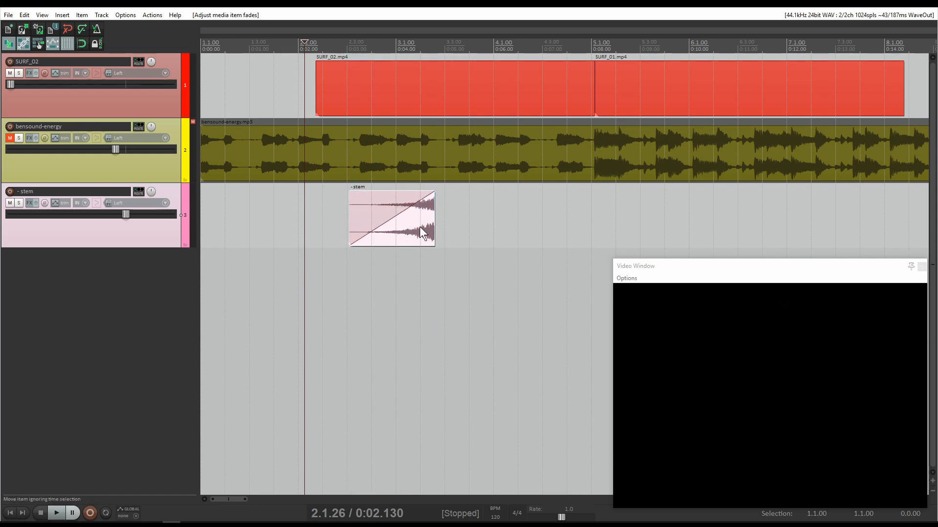
{"action": "left_click", "coordinate": [344, 225]}
{"action": "key", "text": "space"}
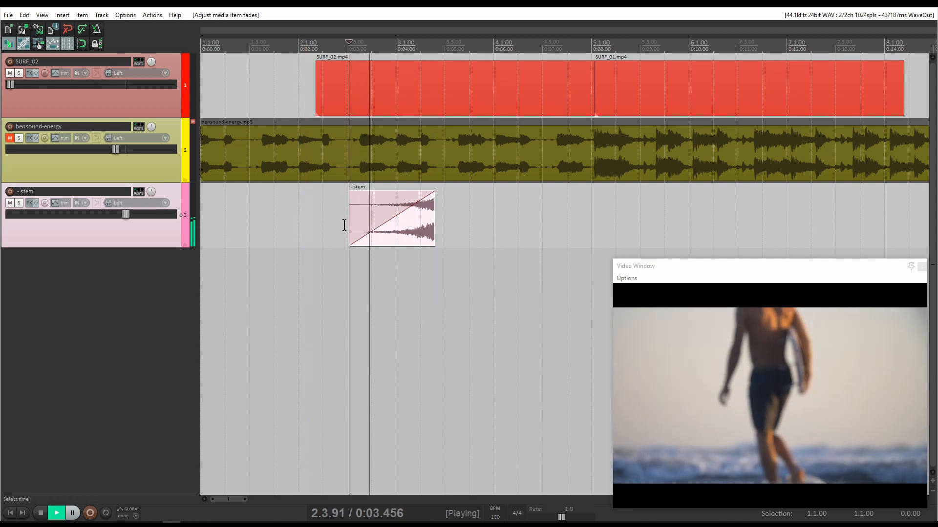
{"action": "key", "text": "space"}
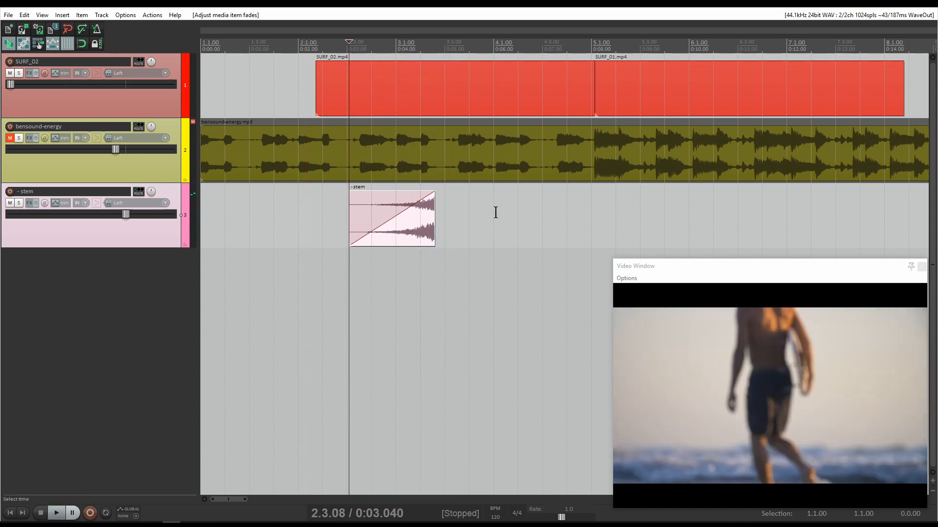
Move the reversed reverb riser so its end lines up with the cut between the two surf clips, at 5.1.15.
{"action": "left_click_drag", "start_coordinate": [422, 223], "coordinate": [587, 227]}
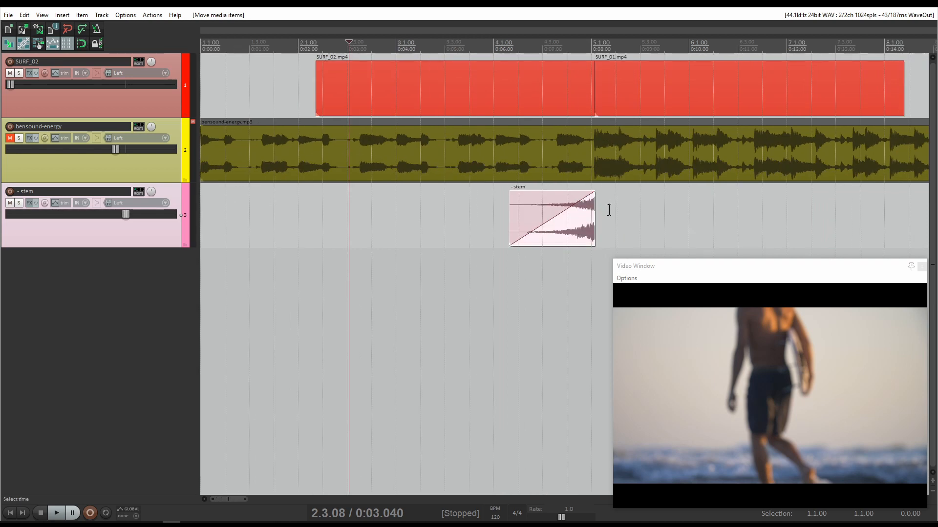
{"action": "left_click", "coordinate": [597, 200]}
{"action": "scroll", "coordinate": [598, 200], "scroll_direction": "up", "scroll_amount": 8}
{"action": "left_click_drag", "start_coordinate": [476, 226], "coordinate": [484, 222]}
{"action": "scroll", "coordinate": [534, 218], "scroll_direction": "down", "scroll_amount": 5}
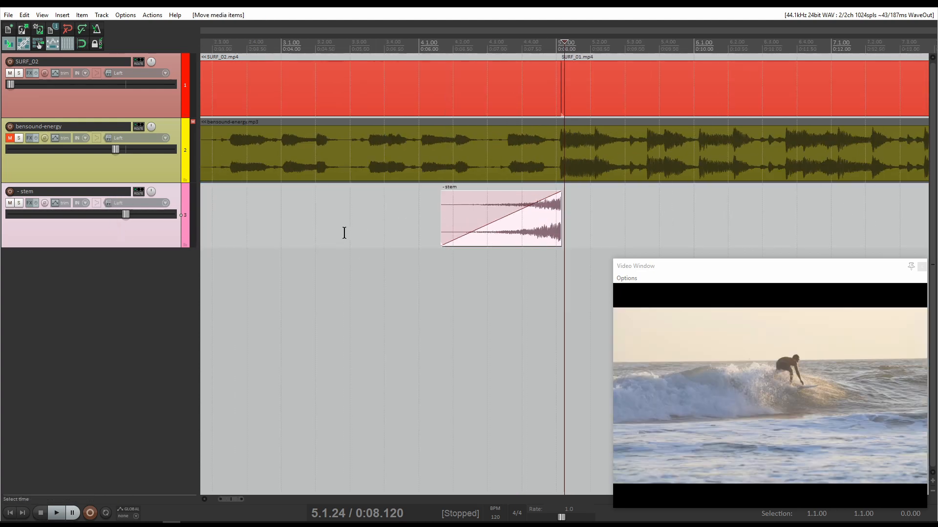
Unmute the bensound-energy track and play the riser with the music from 2.3.18 past the cut.
{"action": "scroll", "coordinate": [418, 225], "scroll_direction": "down", "scroll_amount": 2}
{"action": "left_click", "coordinate": [318, 221]}
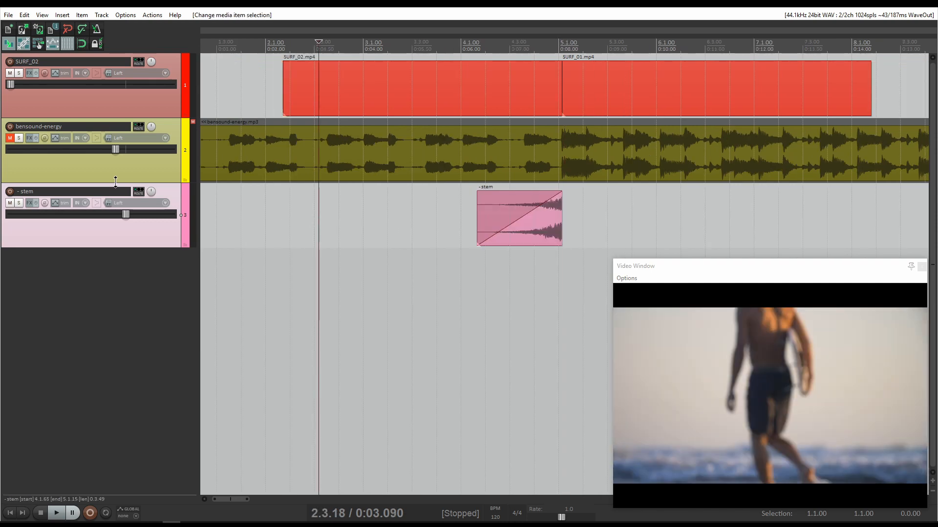
{"action": "left_click", "coordinate": [9, 137]}
{"action": "key", "text": "space"}
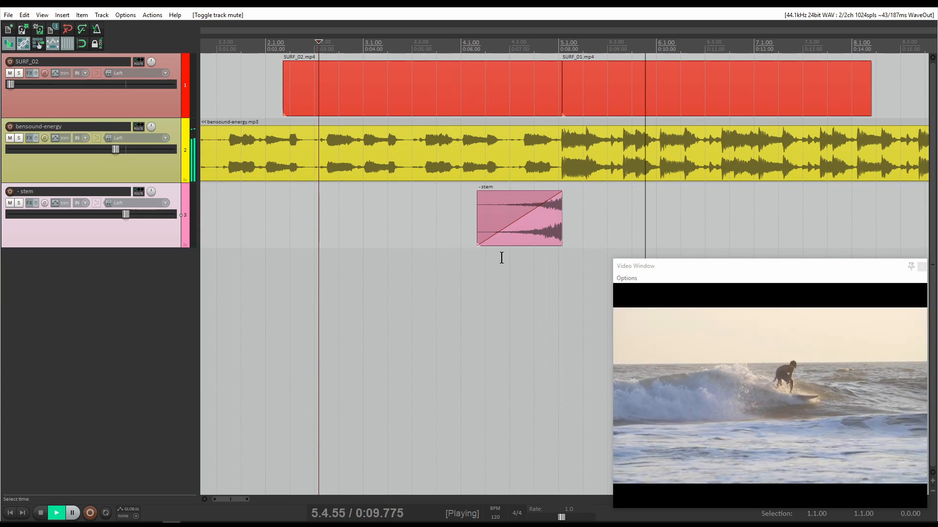
{"action": "key", "text": "space"}
Trim the riser's start to 4.2.46, keeping its end at the cut, and play the transition from 2.3.18.
{"action": "left_click_drag", "start_coordinate": [477, 222], "coordinate": [496, 222]}
{"action": "key", "text": "space"}
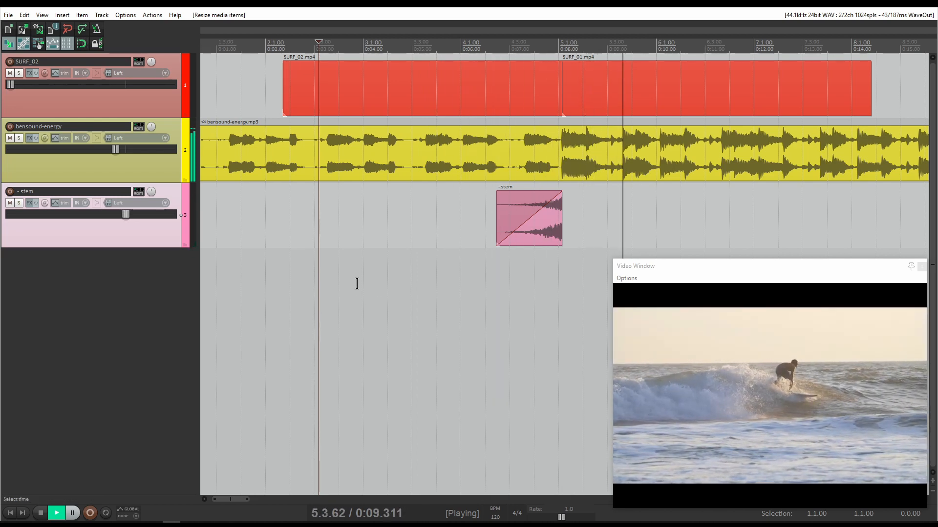
{"action": "key", "text": "space"}
Compare the transition with and without the riser by playing it with the stem track muted and again unmuted.
{"action": "left_click", "coordinate": [14, 203]}
{"action": "key", "text": "space"}
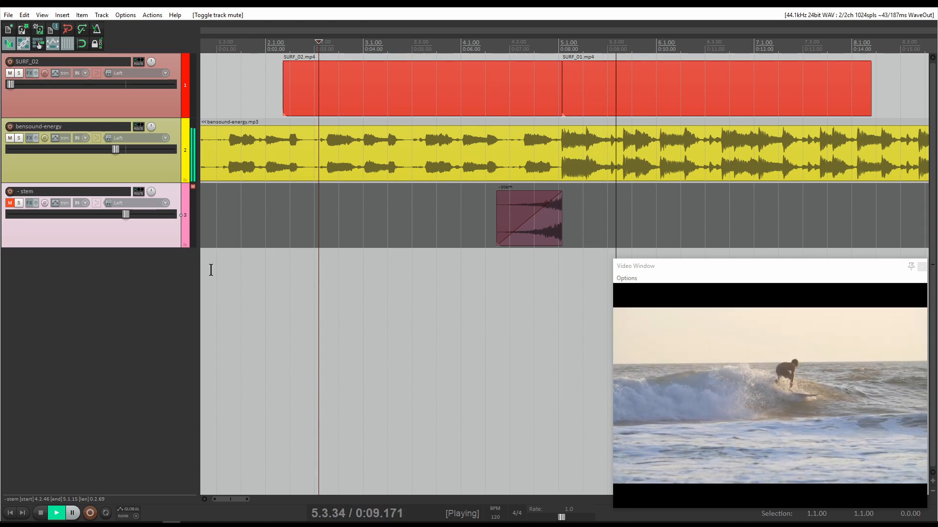
{"action": "key", "text": "space"}
{"action": "left_click", "coordinate": [9, 202]}
{"action": "key", "text": "space"}
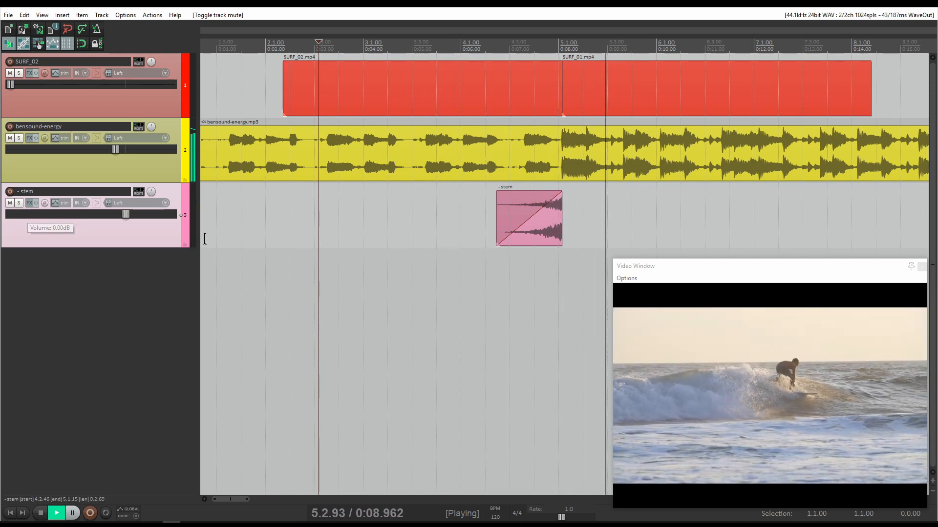
{"action": "key", "text": "space"}
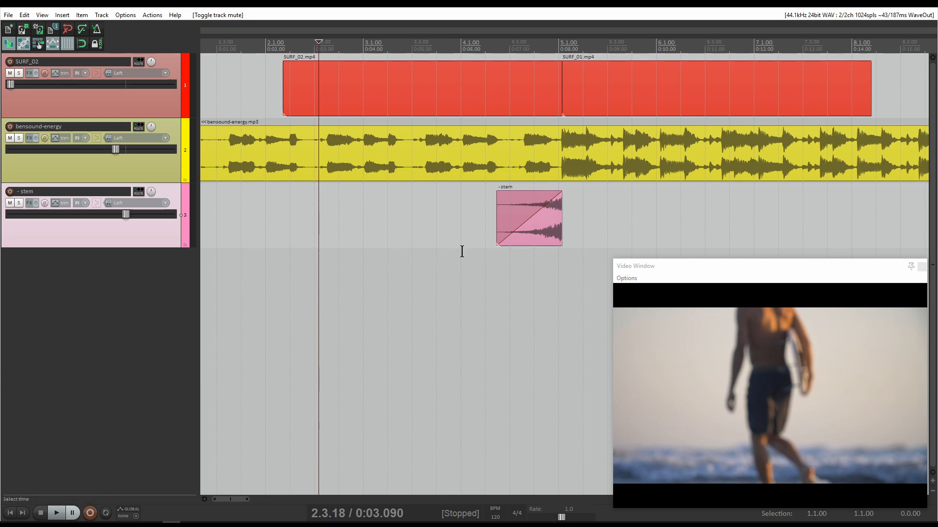
Move the riser earlier on the stem track, away from the cut, to between 3.1.00 and 4.1.00.
{"action": "left_click_drag", "start_coordinate": [551, 236], "coordinate": [441, 208]}
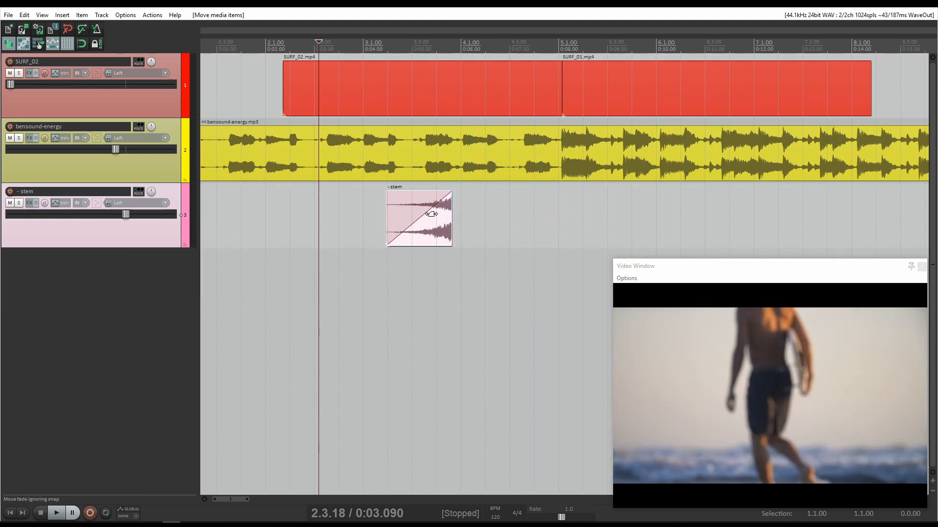